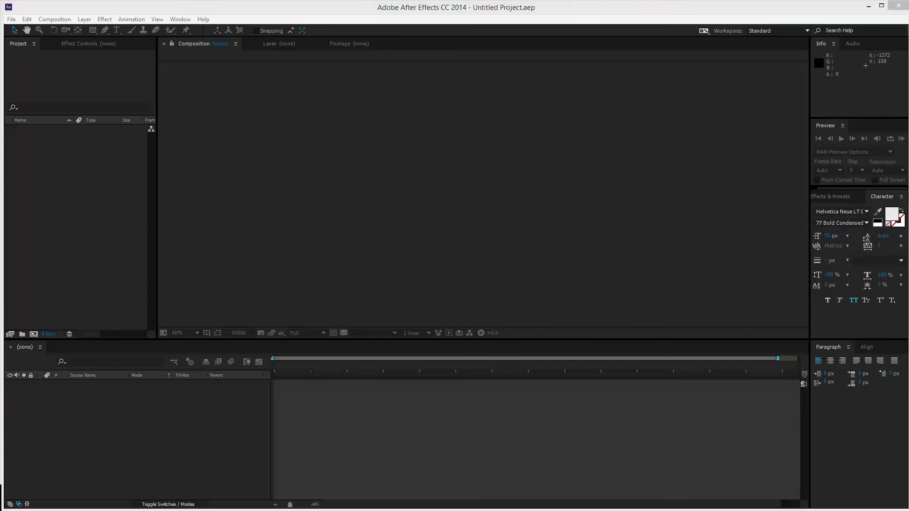
# Step: Import key.mp4 into the project and build a composition named key from it
pyautogui.moveTo(199, 228); pyautogui.dragTo(82, 201)
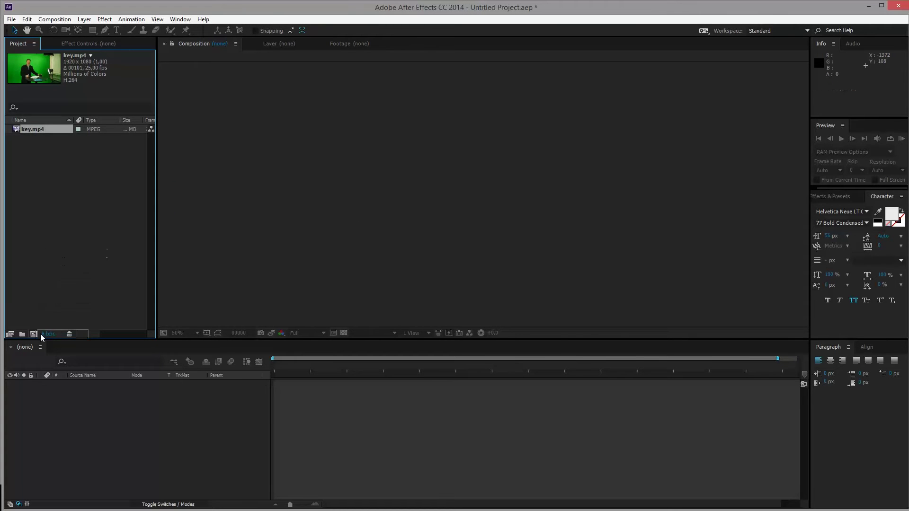
pyautogui.moveTo(41, 334); pyautogui.dragTo(35, 333)
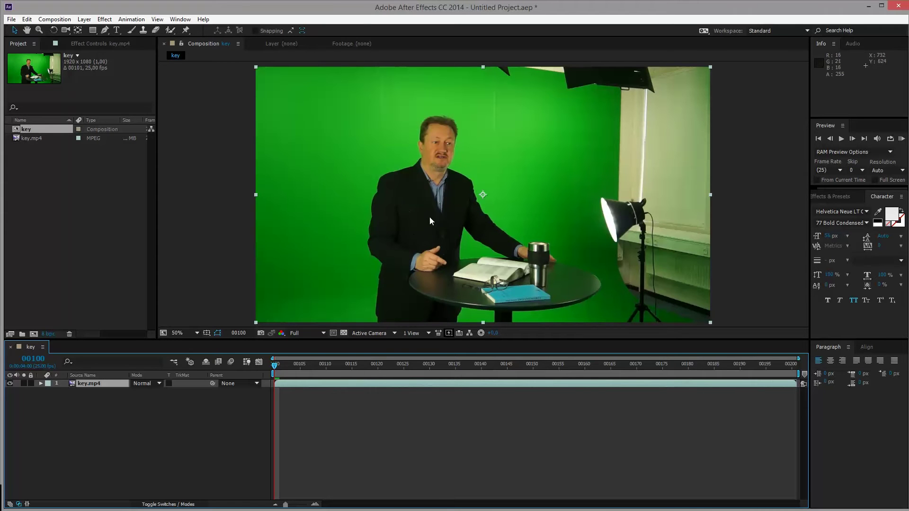
# Step: Search Effects & Presets for 'keylight' and apply Keylight (1.2) to the key.mp4 footage
pyautogui.click(833, 196)
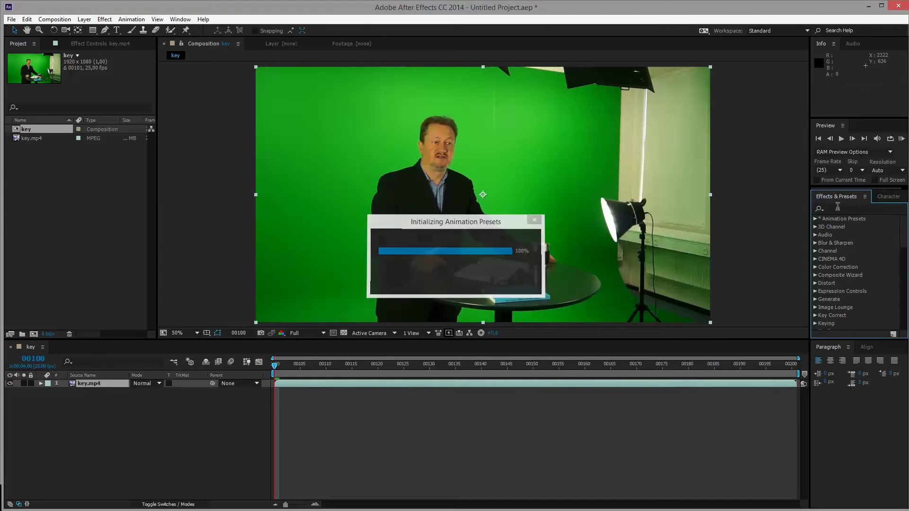
pyautogui.click(837, 207)
pyautogui.write('keylight')
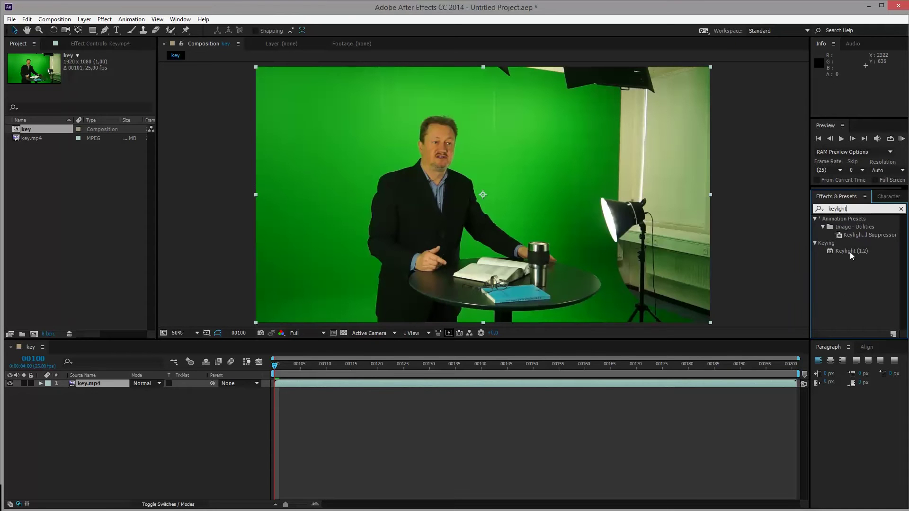
pyautogui.moveTo(850, 251); pyautogui.dragTo(544, 206)
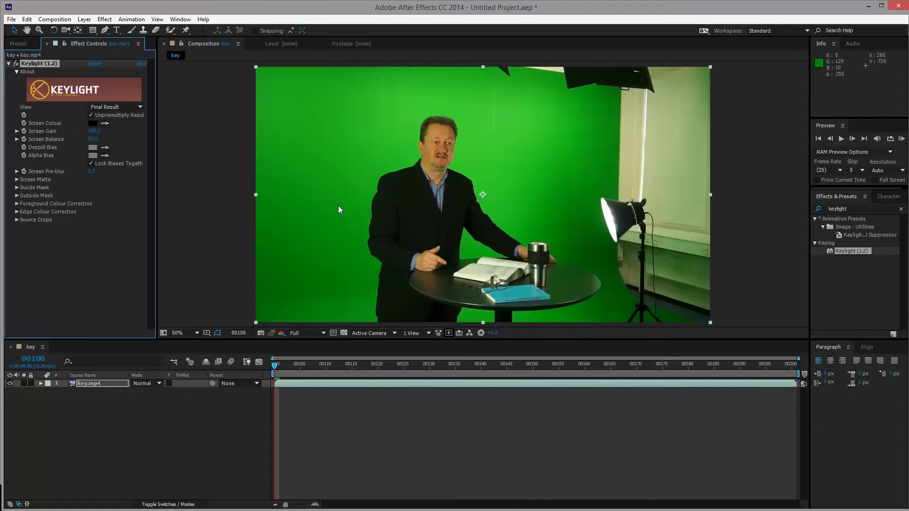
# Step: Sample the green backdrop as Keylight's Screen Colour and refine it to 2E9834
pyautogui.click(105, 123)
pyautogui.click(377, 169)
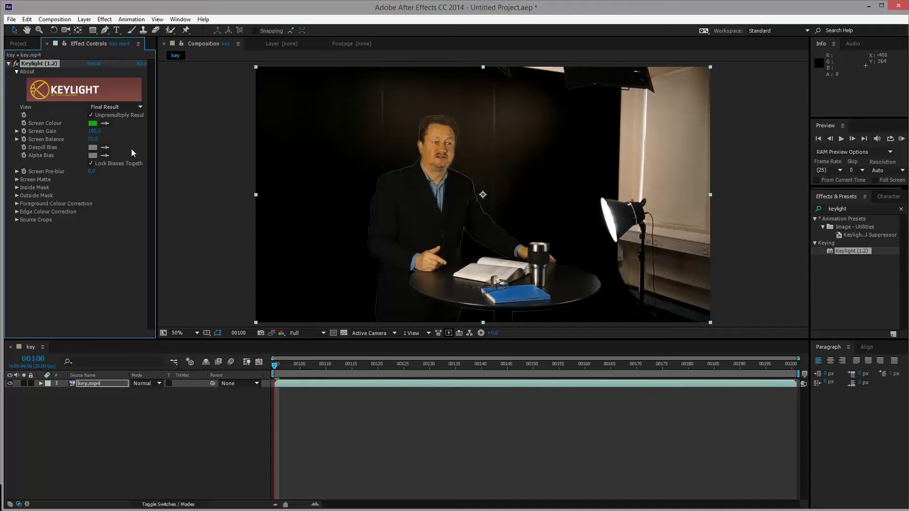
pyautogui.click(92, 124)
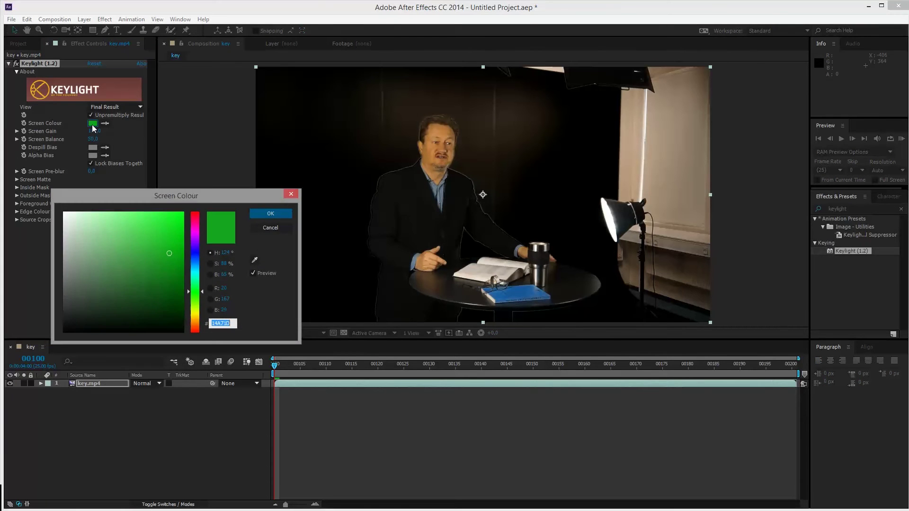
pyautogui.moveTo(183, 201); pyautogui.dragTo(633, 281)
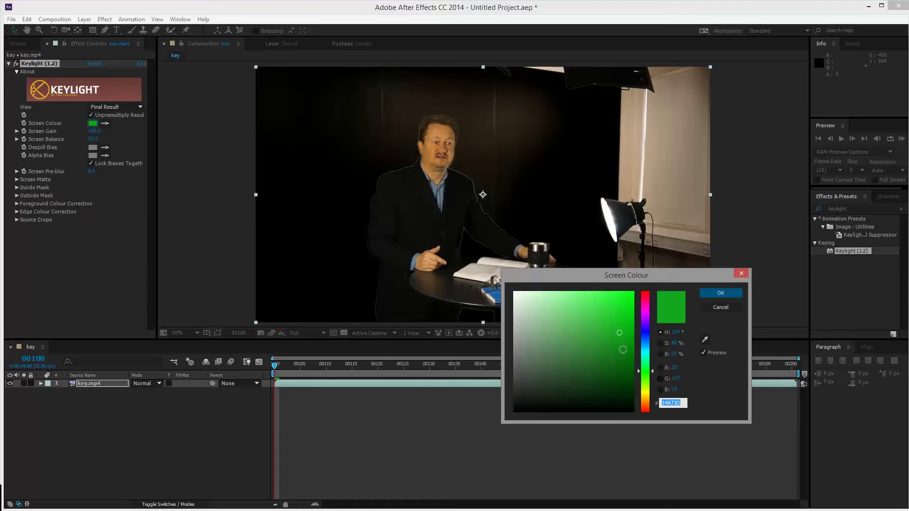
pyautogui.click(618, 333)
pyautogui.moveTo(617, 333)
pyautogui.mouseDown()
pyautogui.moveTo(573, 335)
pyautogui.moveTo(613, 334)
pyautogui.moveTo(598, 340)
pyautogui.mouseUp()
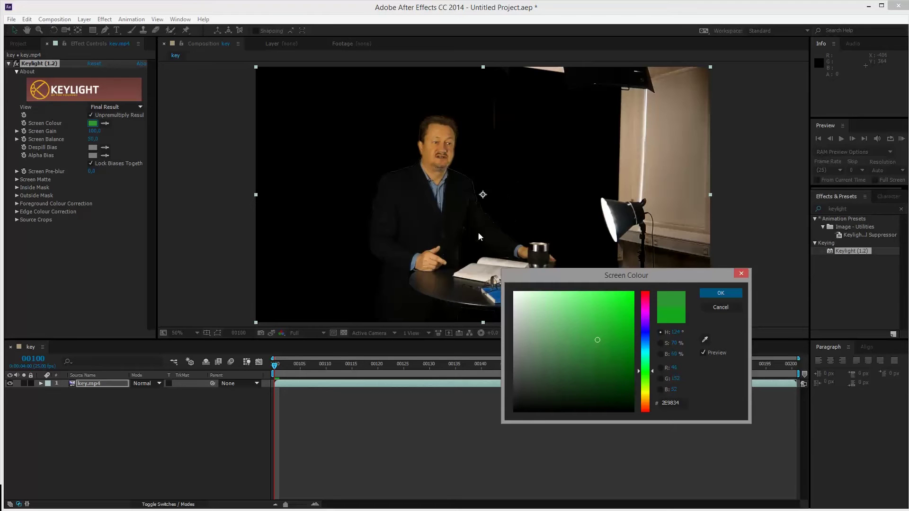
pyautogui.click(720, 295)
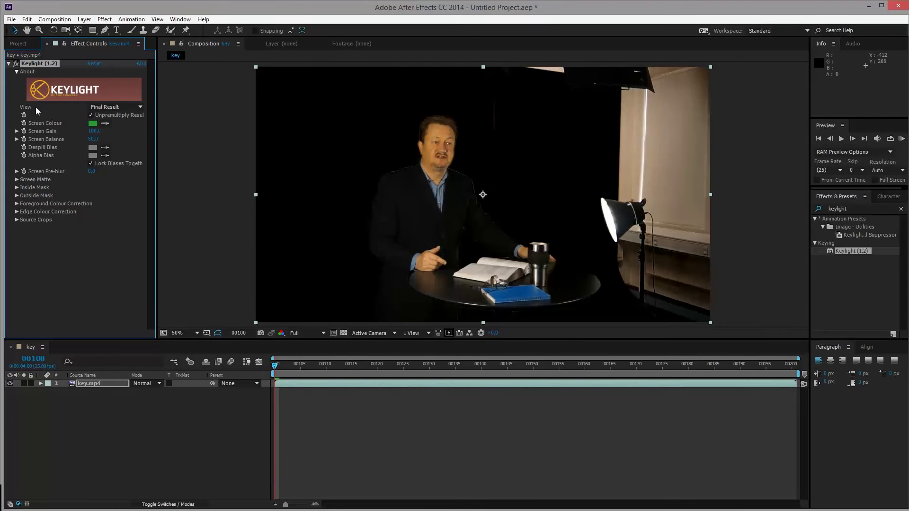
# Step: Switch Keylight's View to Screen Matte and fine-tune Screen Colour to 3A923F
pyautogui.click(119, 109)
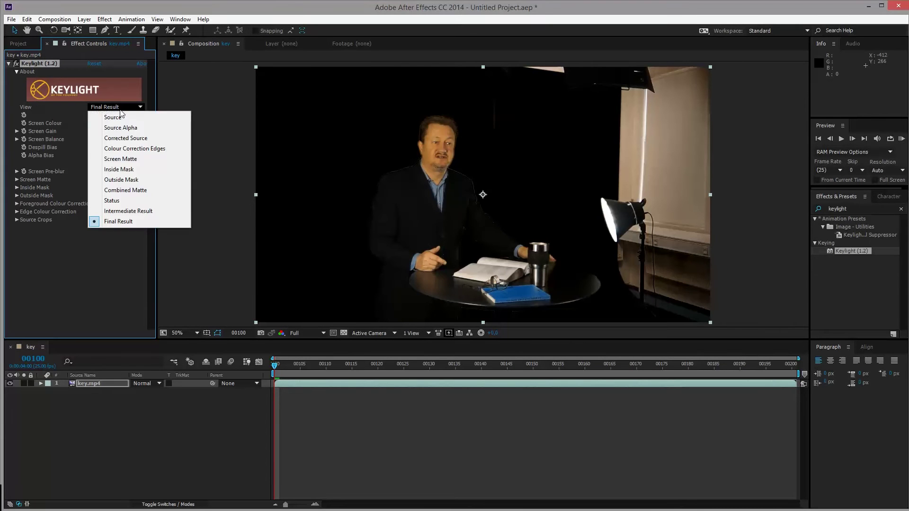
pyautogui.click(140, 160)
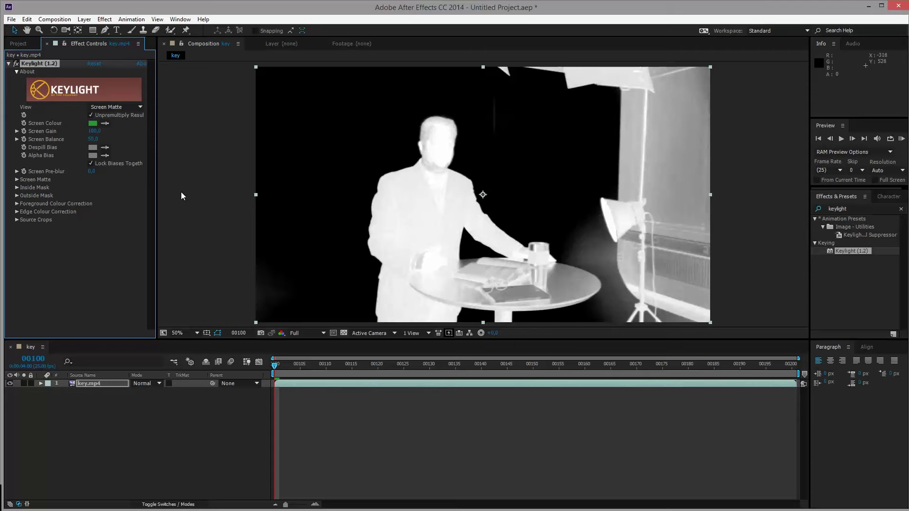
pyautogui.click(93, 123)
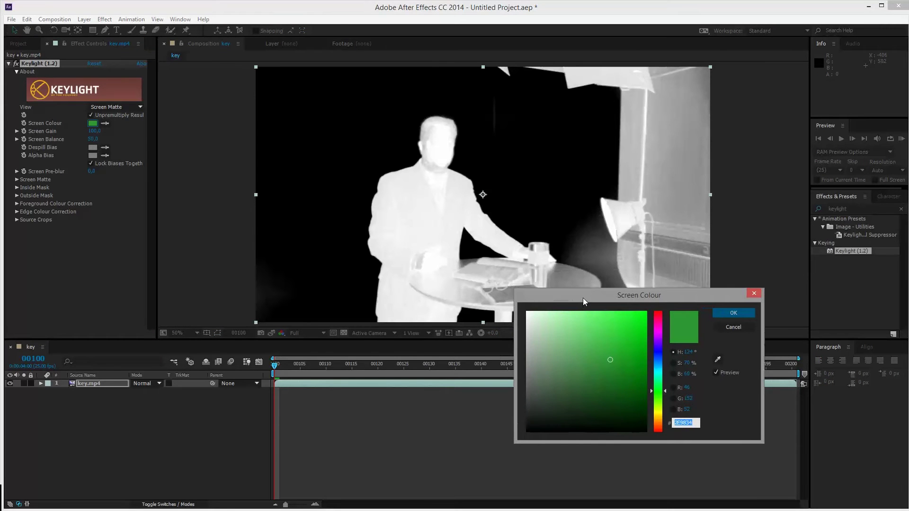
pyautogui.click(610, 359)
pyautogui.moveTo(610, 359)
pyautogui.mouseDown()
pyautogui.moveTo(596, 359)
pyautogui.moveTo(600, 345)
pyautogui.moveTo(600, 377)
pyautogui.moveTo(599, 350)
pyautogui.moveTo(589, 363)
pyautogui.moveTo(604, 349)
pyautogui.moveTo(605, 363)
pyautogui.mouseUp()
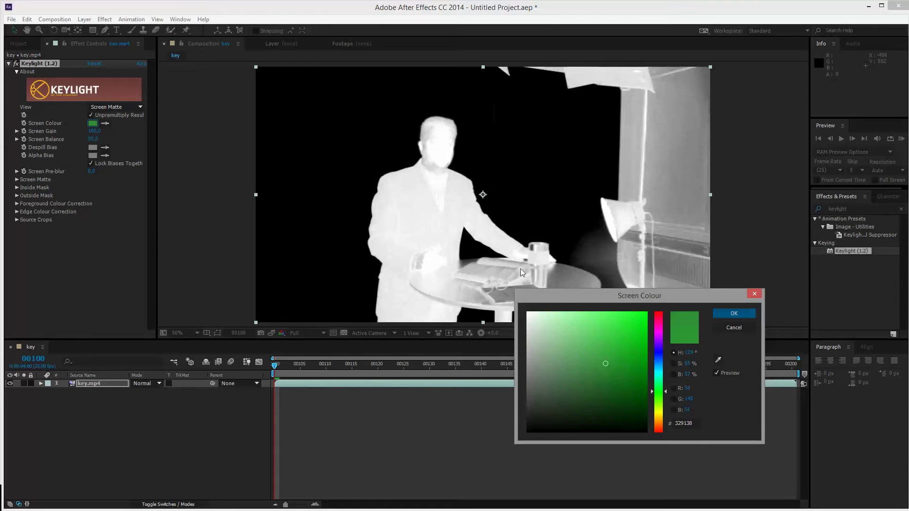
pyautogui.click(599, 363)
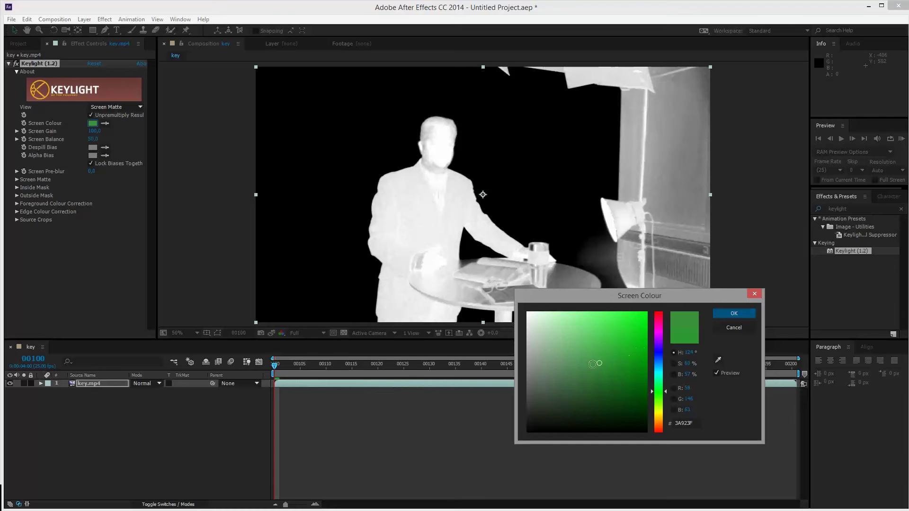
pyautogui.click(727, 315)
# Step: Set View back to Final Result, turn on the transparency grid, and inspect the keyed edges
pyautogui.click(116, 107)
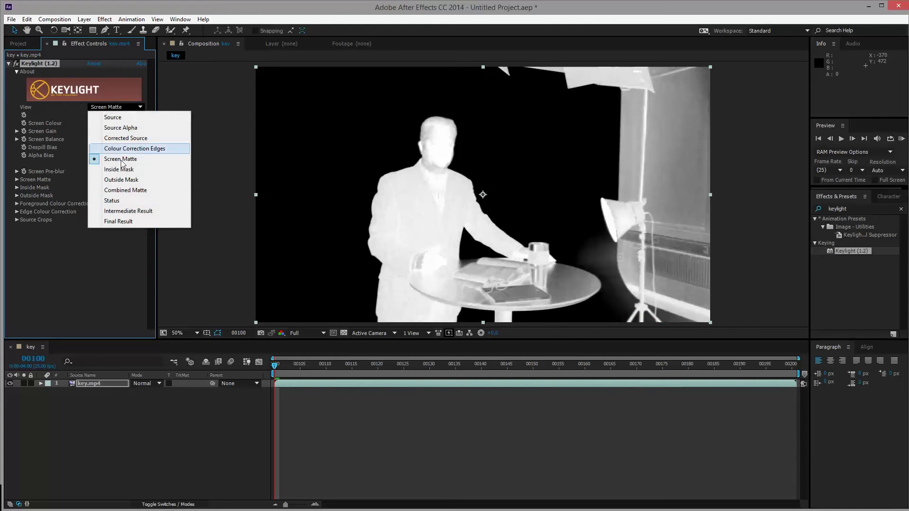
pyautogui.click(139, 220)
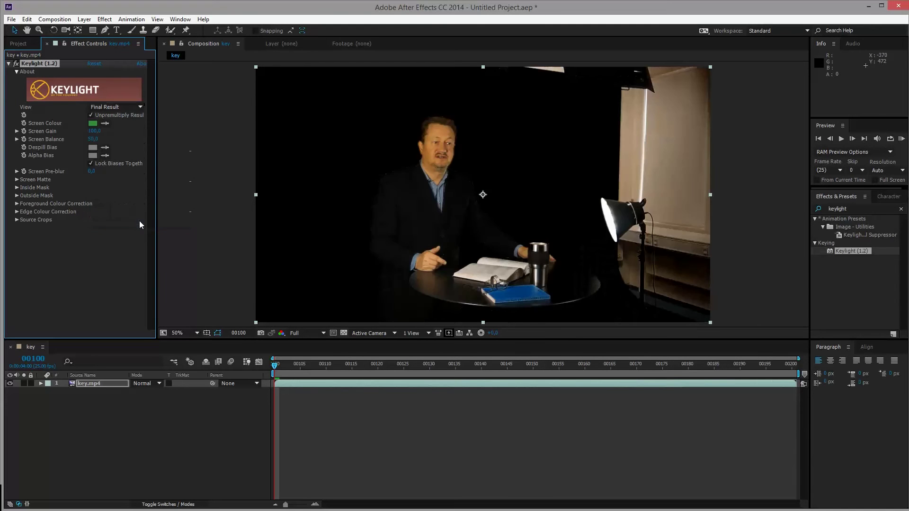
pyautogui.click(343, 333)
pyautogui.scroll(1, 416, 212)
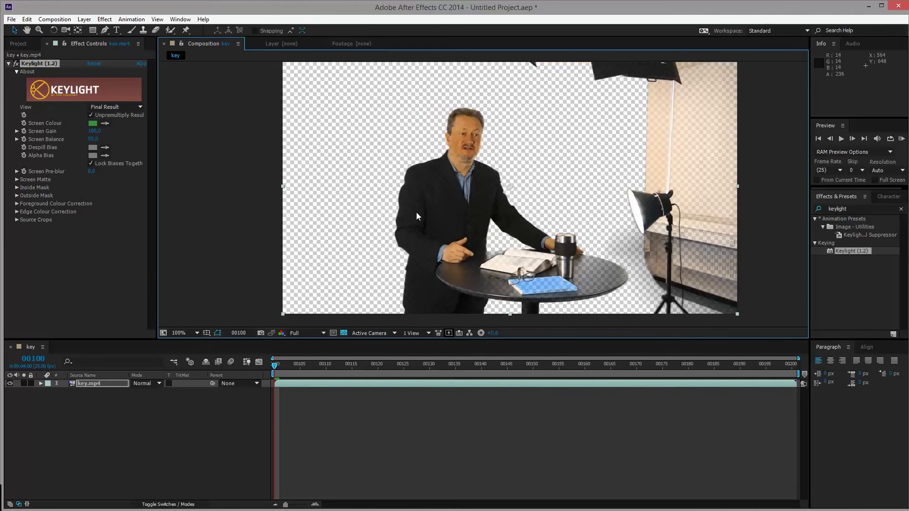
pyautogui.scroll(1, 416, 212)
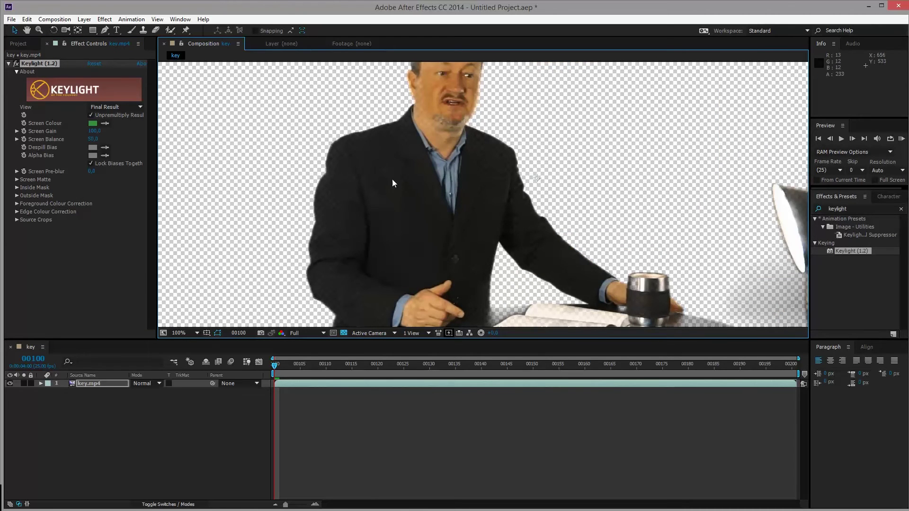
pyautogui.scroll(3, 376, 178)
pyautogui.scroll(-2, 507, 201)
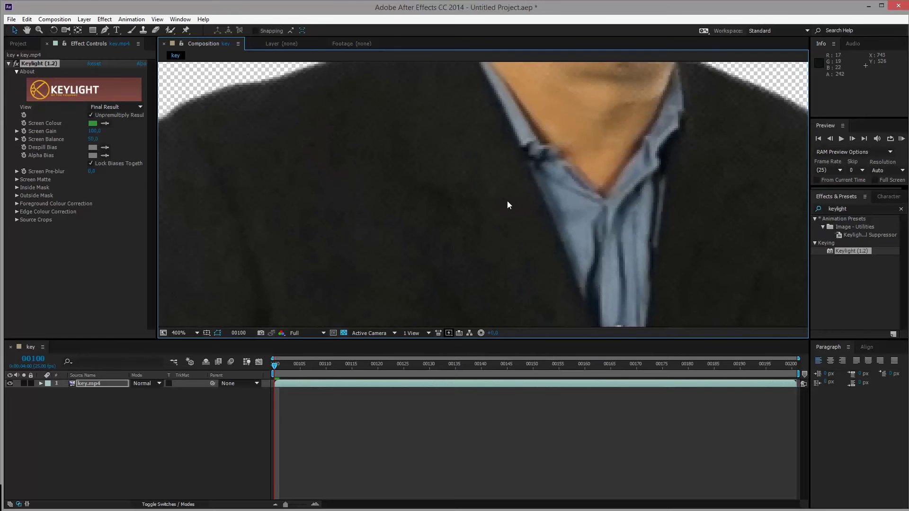
pyautogui.scroll(-2, 452, 148)
pyautogui.scroll(4, 469, 106)
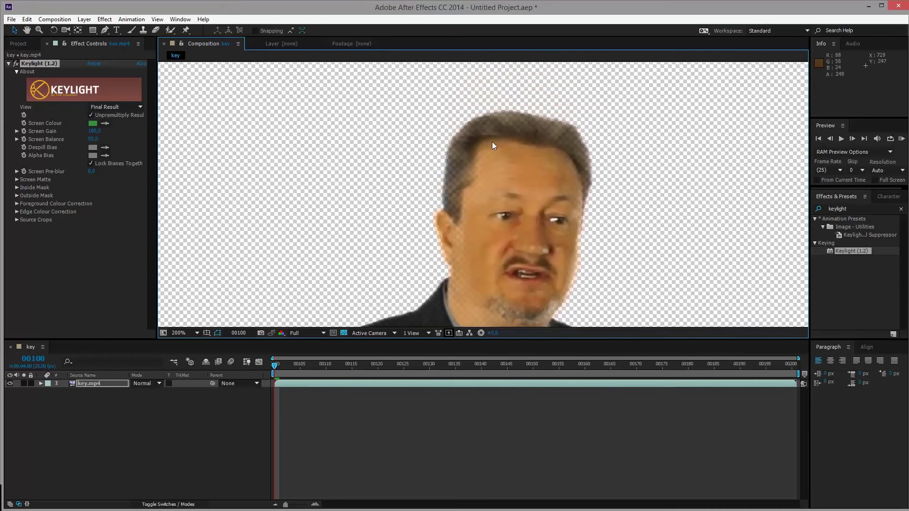
pyautogui.scroll(-5, 515, 132)
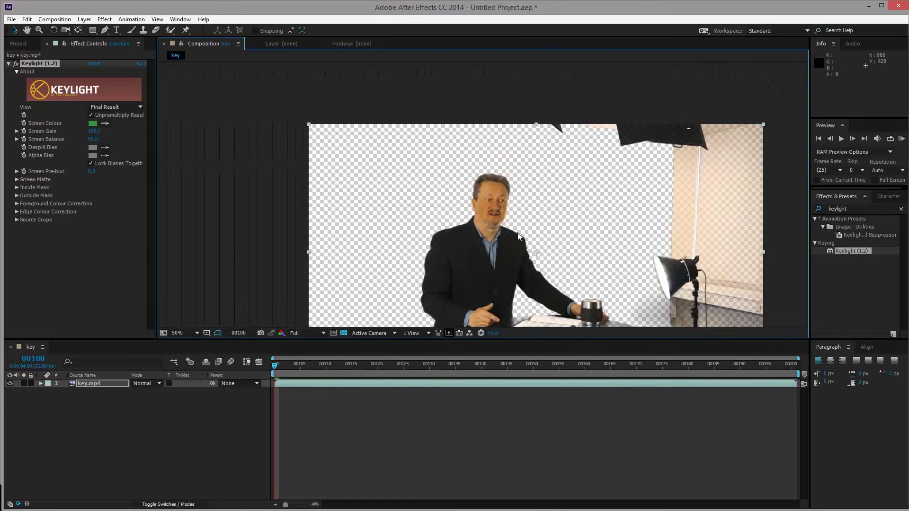
pyautogui.moveTo(509, 187); pyautogui.dragTo(472, 172)
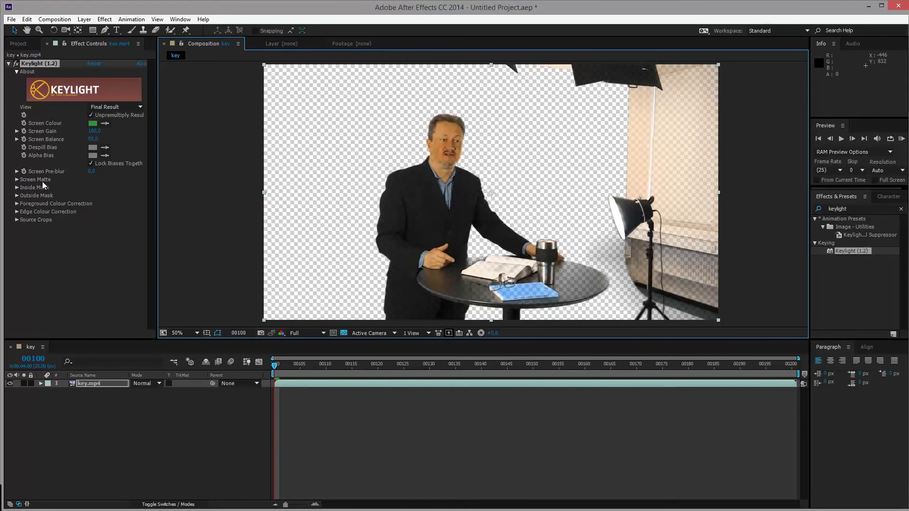
# Step: Expand Screen Matte, view the matte, and set Clip Black to 11
pyautogui.click(16, 180)
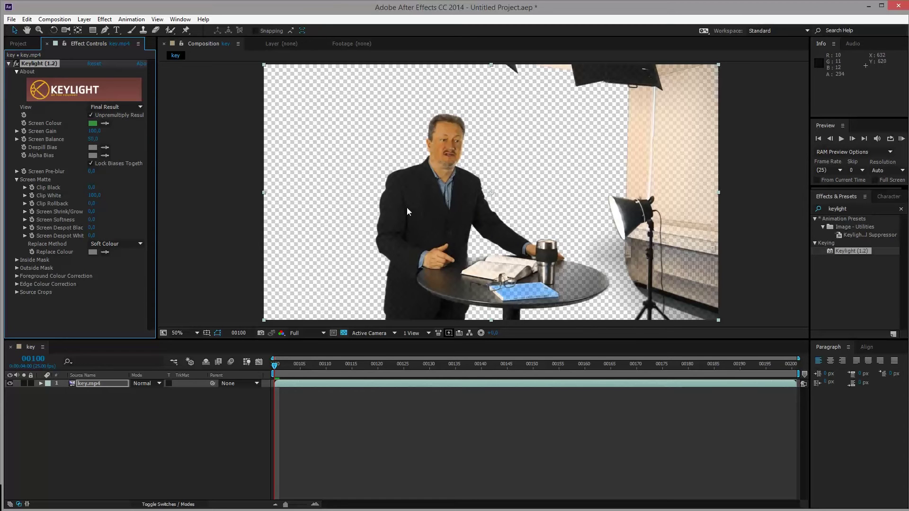
pyautogui.click(117, 107)
pyautogui.click(177, 159)
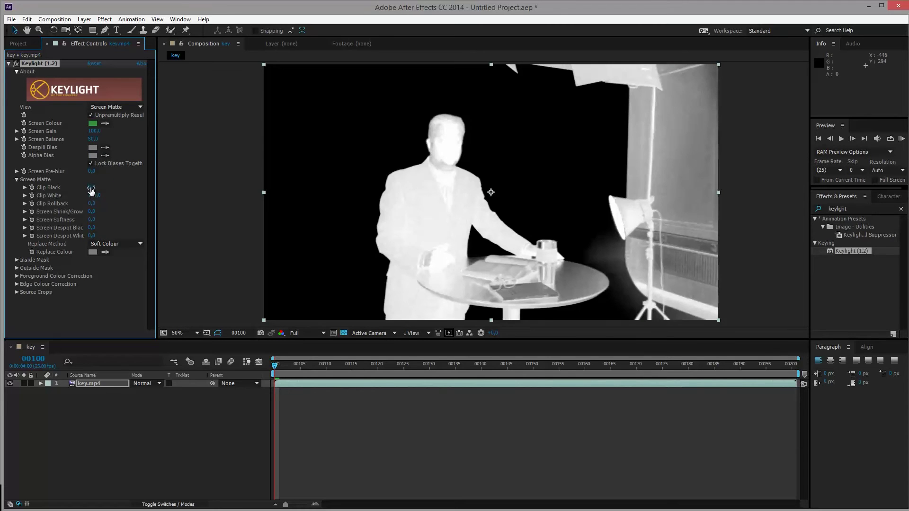
pyautogui.moveTo(92, 191); pyautogui.dragTo(94, 186)
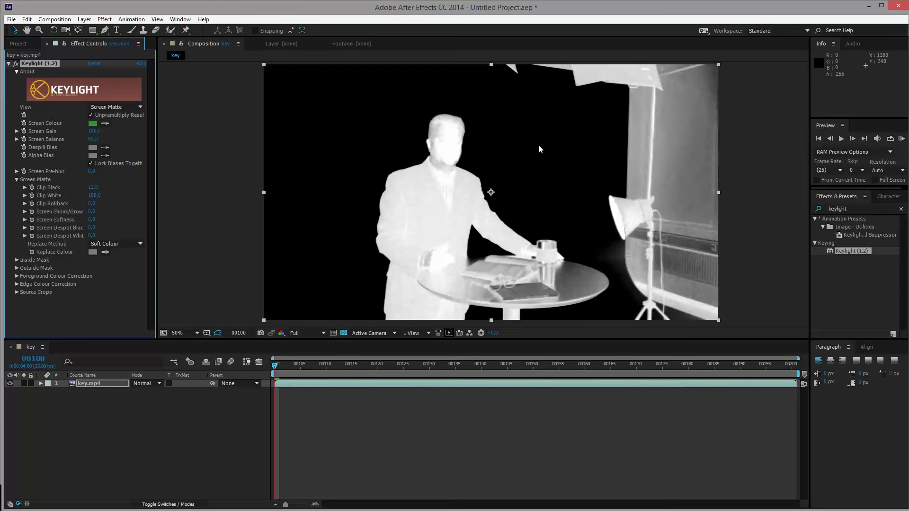
pyautogui.moveTo(91, 187); pyautogui.dragTo(86, 188)
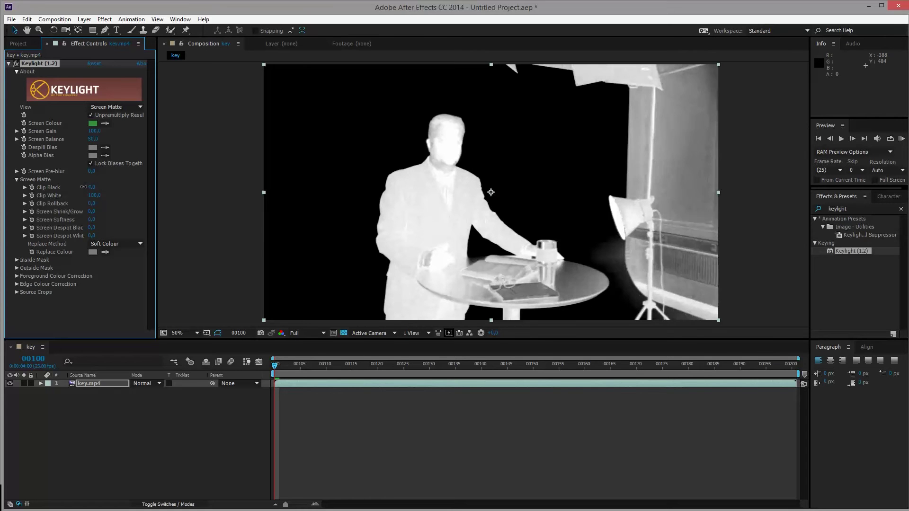
pyautogui.scroll(4, 428, 136)
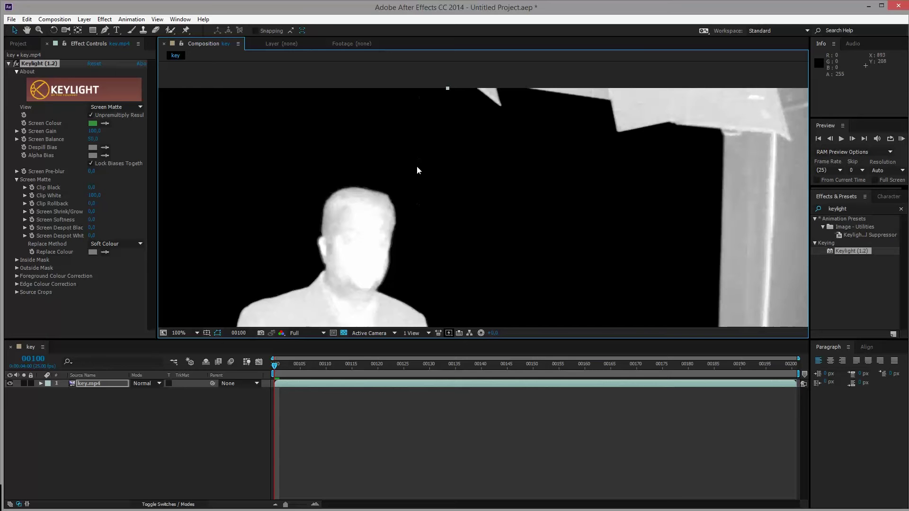
pyautogui.hotkey('ctrl', 'z')
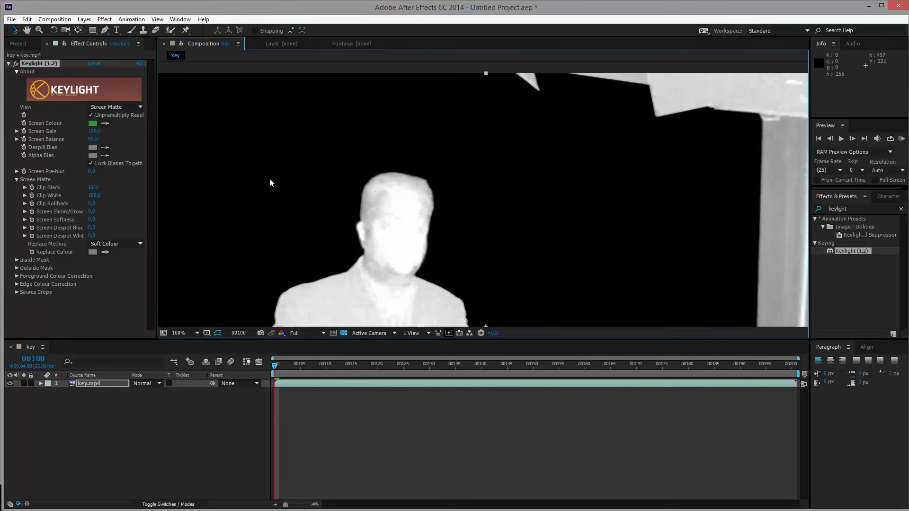
pyautogui.scroll(-4, 284, 190)
pyautogui.scroll(2, 293, 193)
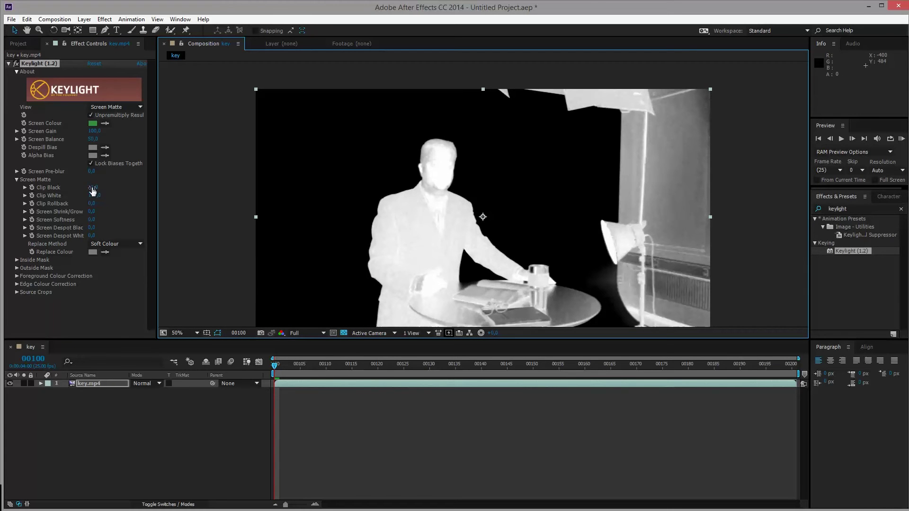
pyautogui.moveTo(92, 190); pyautogui.dragTo(97, 189)
# Step: Lower Screen Matte's Clip White to 69, filling the presenter's silhouette with white
pyautogui.scroll(-1, 298, 211)
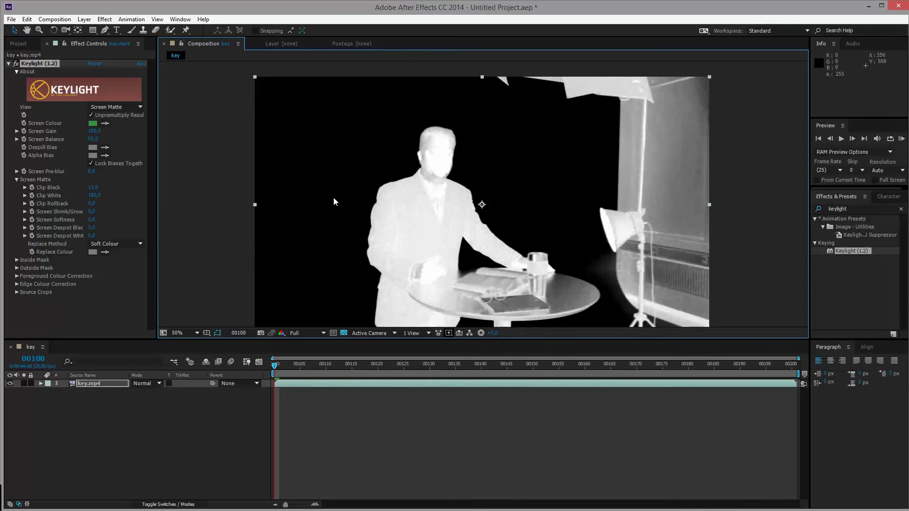
pyautogui.moveTo(93, 195); pyautogui.dragTo(84, 194)
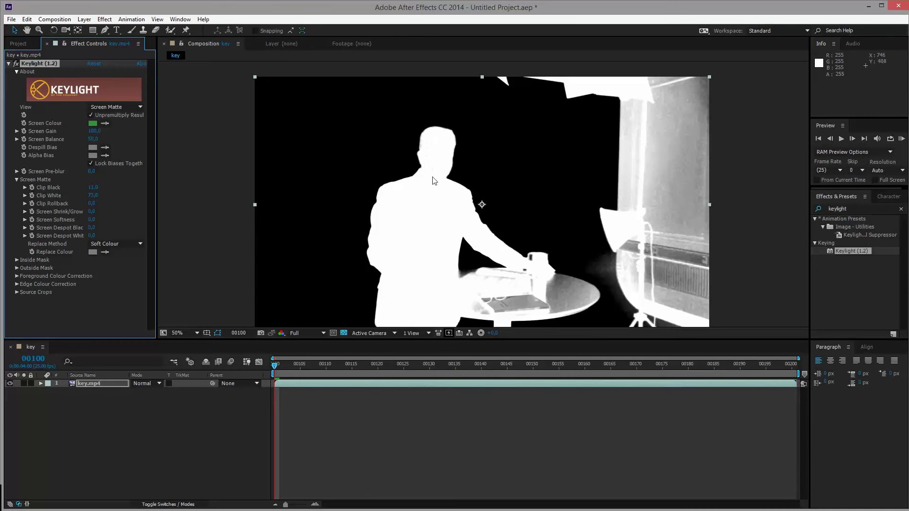
pyautogui.scroll(4, 410, 144)
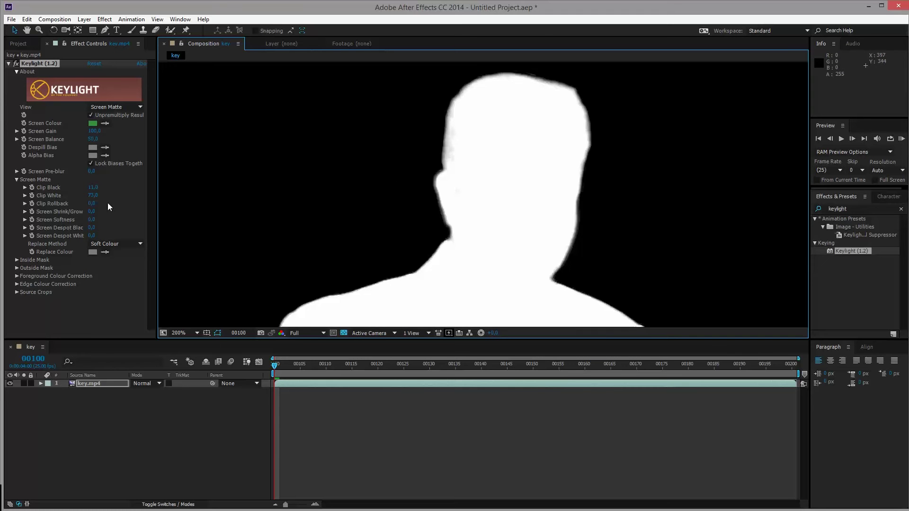
pyautogui.moveTo(93, 196); pyautogui.dragTo(89, 196)
pyautogui.moveTo(478, 162); pyautogui.dragTo(448, 174)
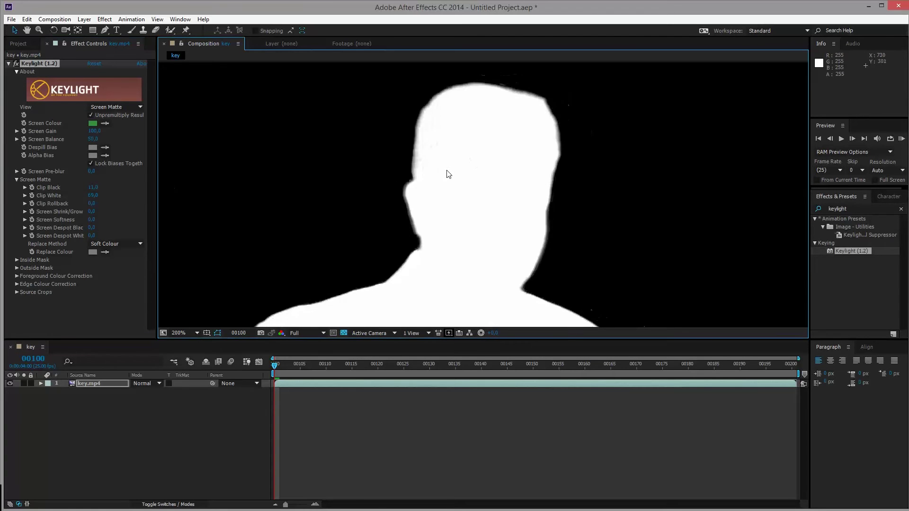
pyautogui.scroll(-2, 450, 176)
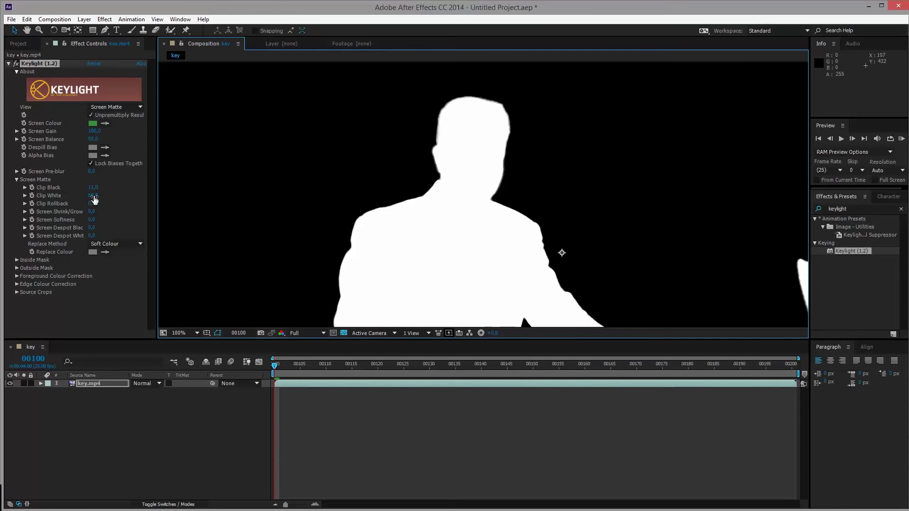
pyautogui.click(94, 196)
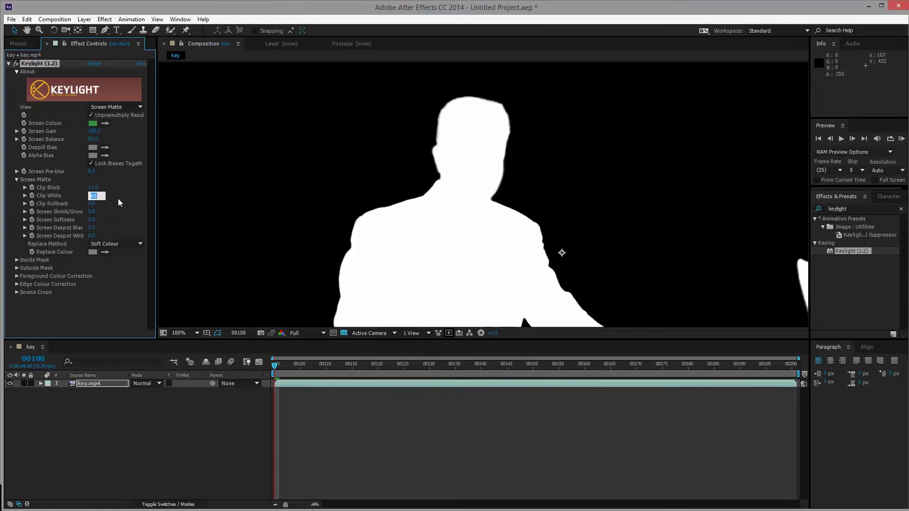
pyautogui.press('Return')
pyautogui.scroll(-2, 416, 222)
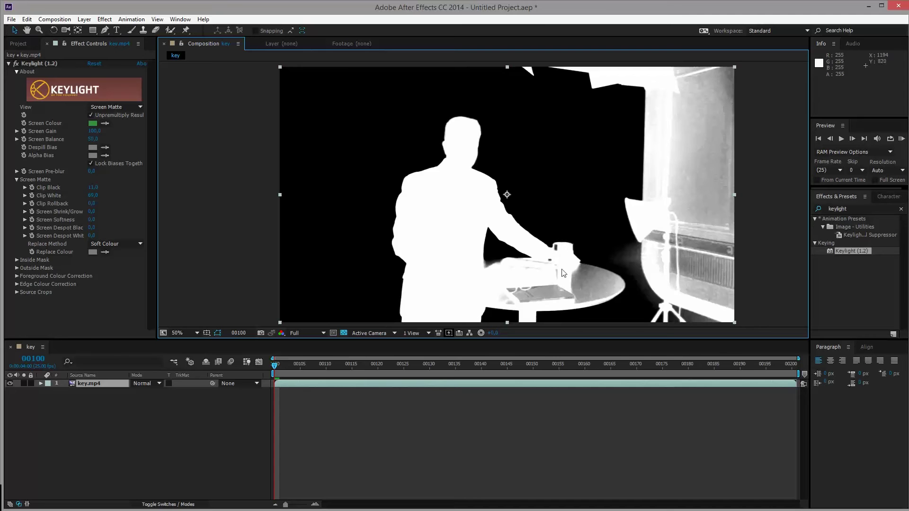
pyautogui.click(213, 426)
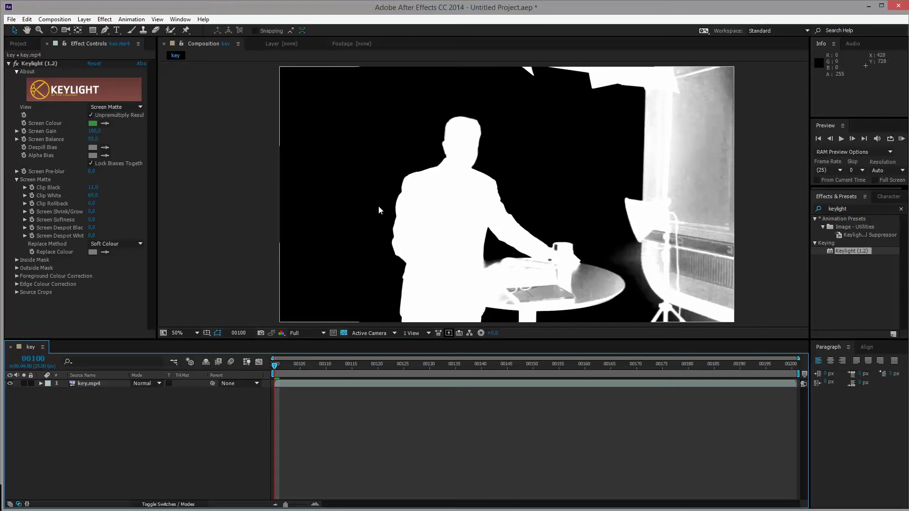
# Step: Select the key.mp4 layer and duplicate it with Edit > Duplicate
pyautogui.click(86, 385)
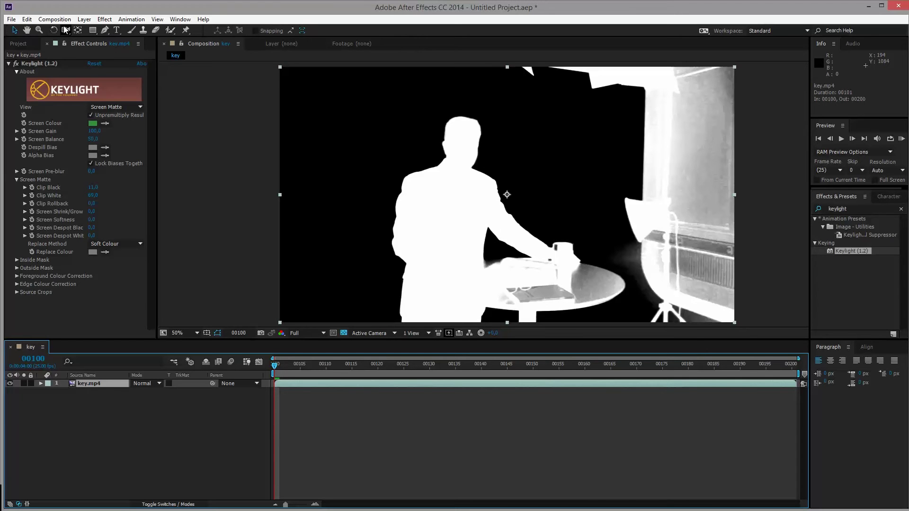
pyautogui.click(27, 19)
pyautogui.click(127, 141)
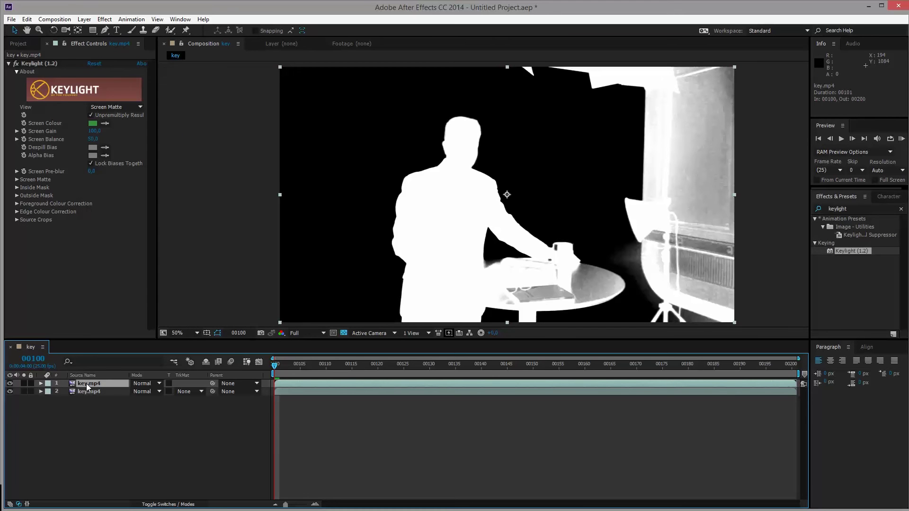
# Step: Pre-compose the top key.mp4 layer as 'Matte', moving all attributes into it
pyautogui.rightClick(88, 386)
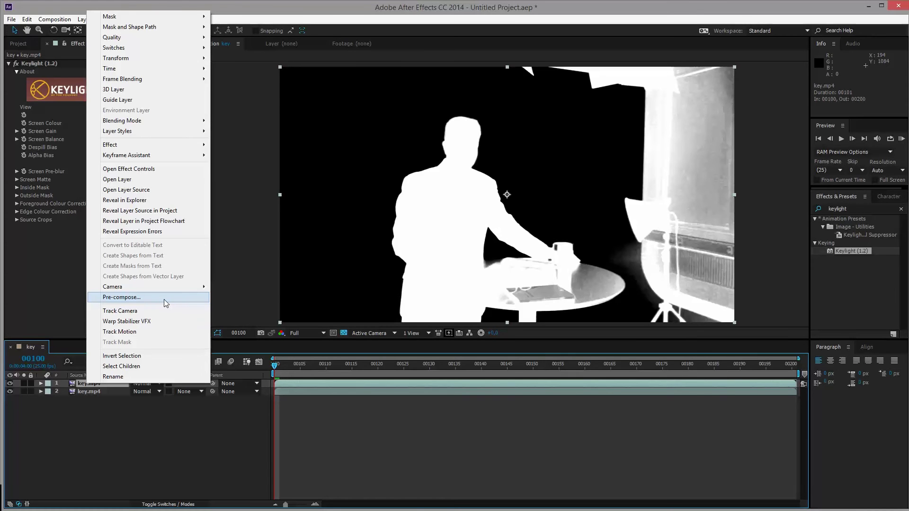
pyautogui.click(83, 21)
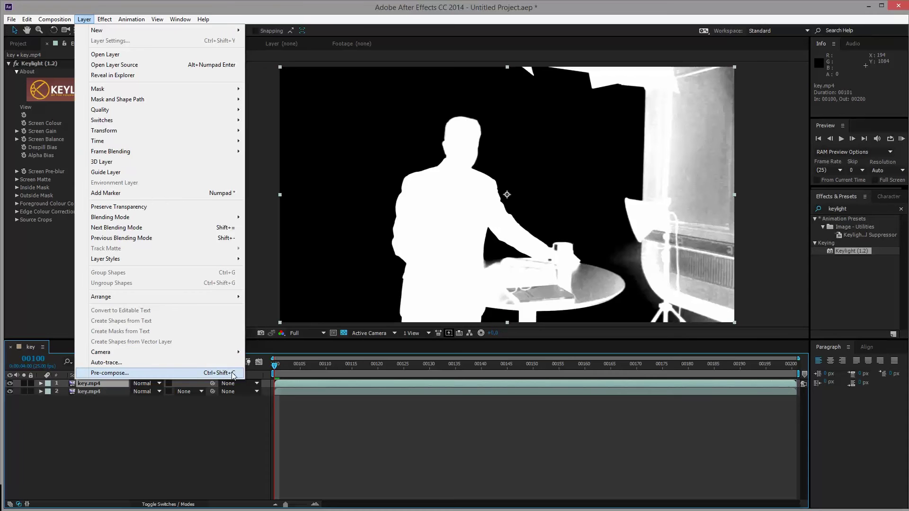
pyautogui.click(161, 374)
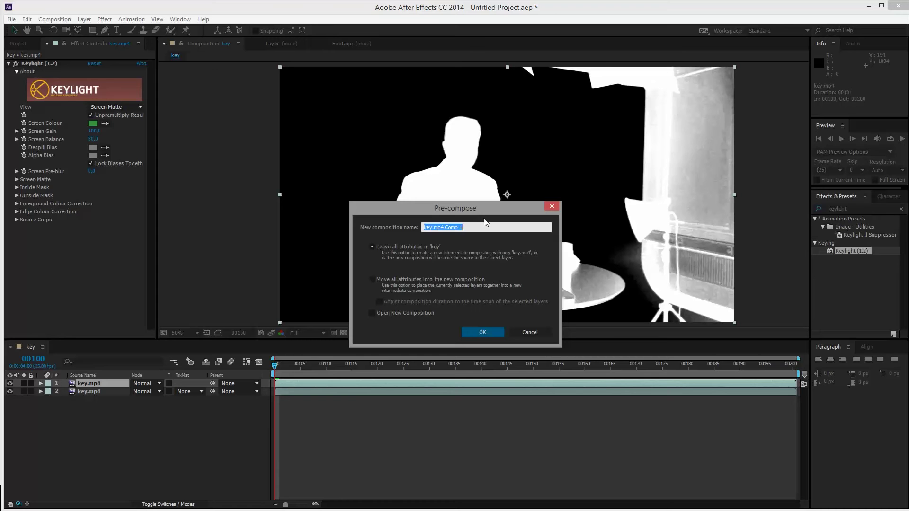
pyautogui.write('Matte')
pyautogui.click(454, 279)
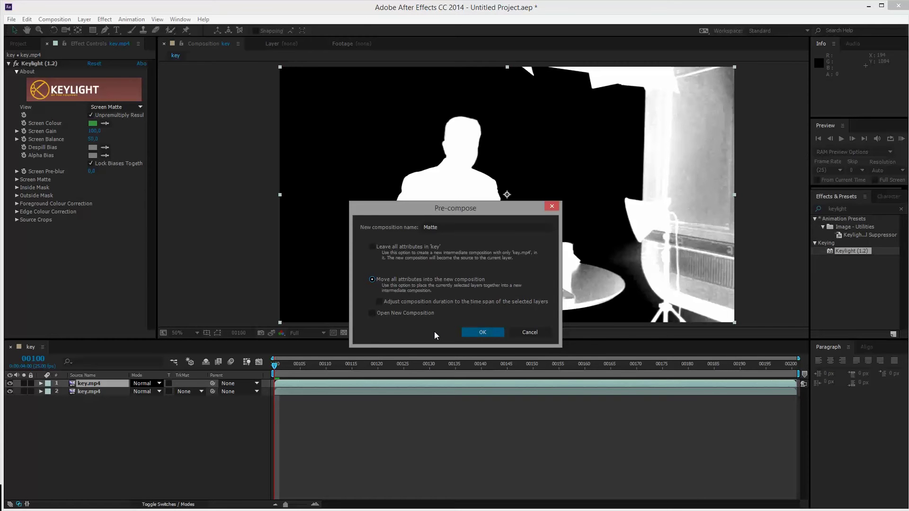
# Step: Confirm the Matte pre-compose and open the Matte composition in its own timeline
pyautogui.click(482, 332)
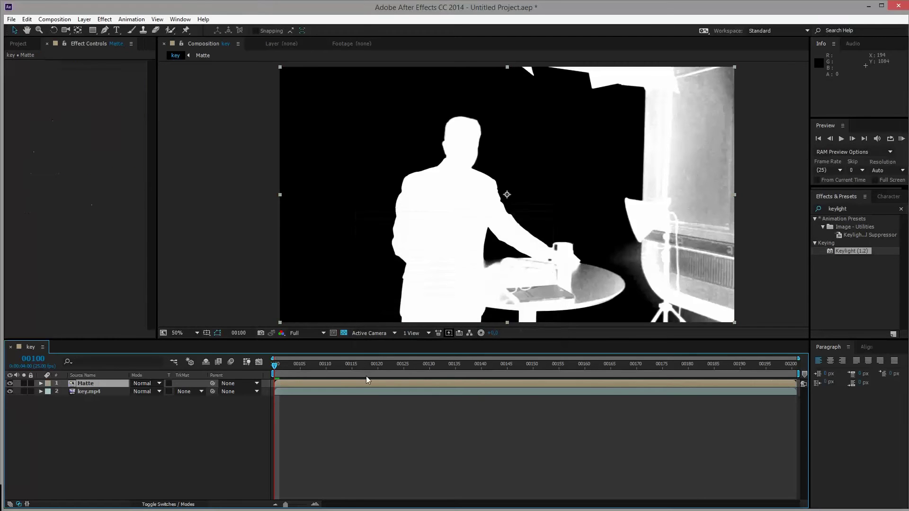
pyautogui.doubleClick(71, 384)
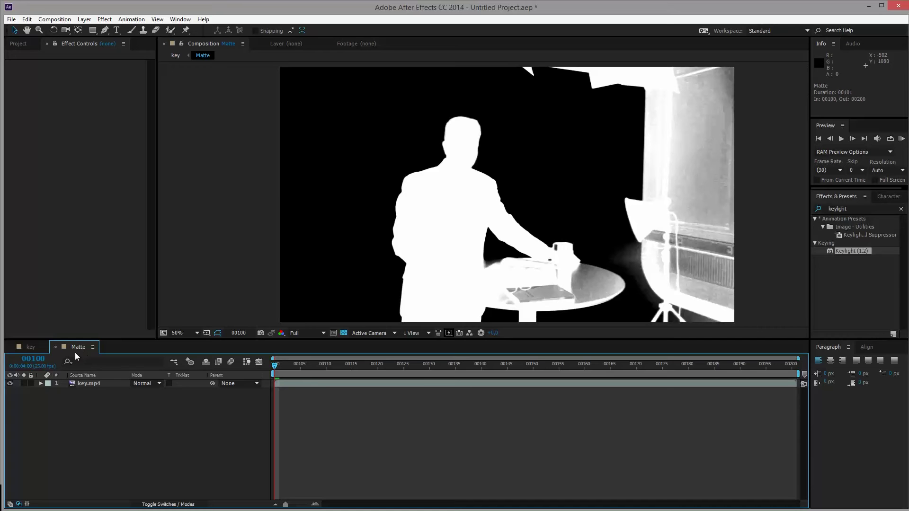
pyautogui.click(30, 347)
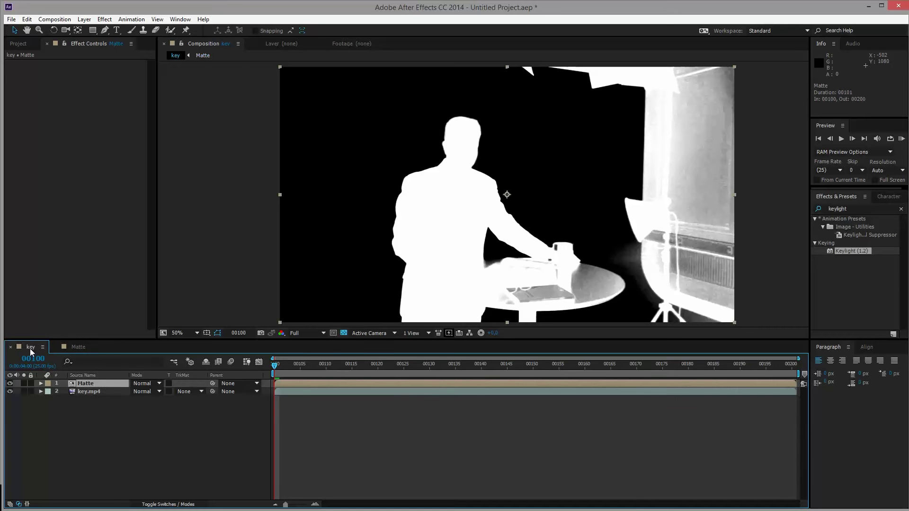
pyautogui.click(78, 348)
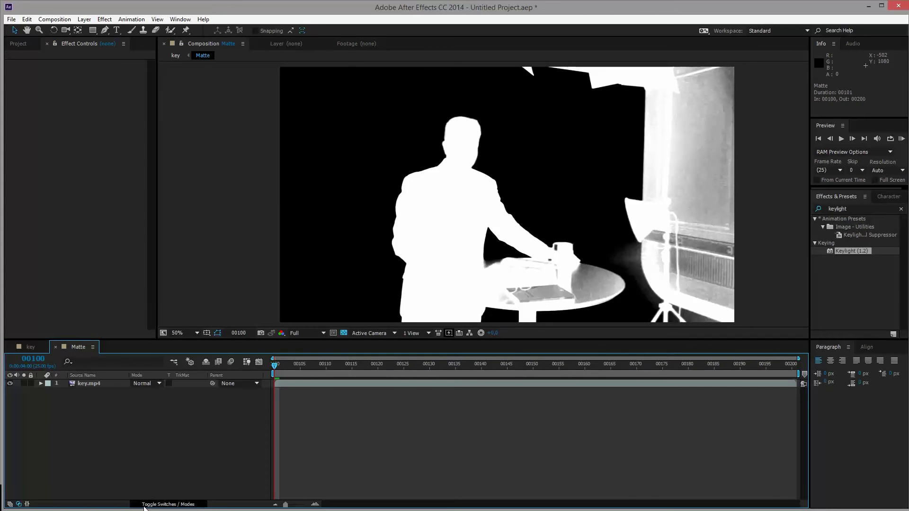
# Step: Show the layer switches and toggle the key.mp4 layer's effects off and back on
pyautogui.click(177, 504)
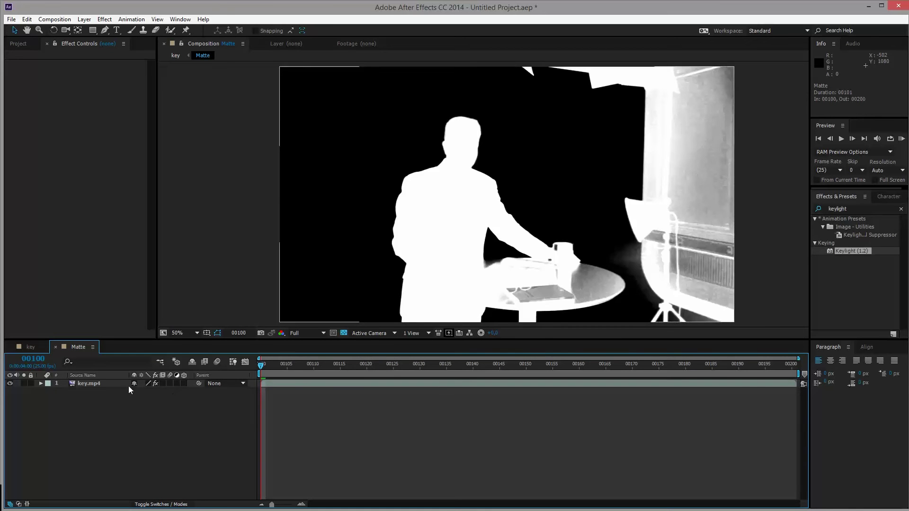
pyautogui.click(155, 384)
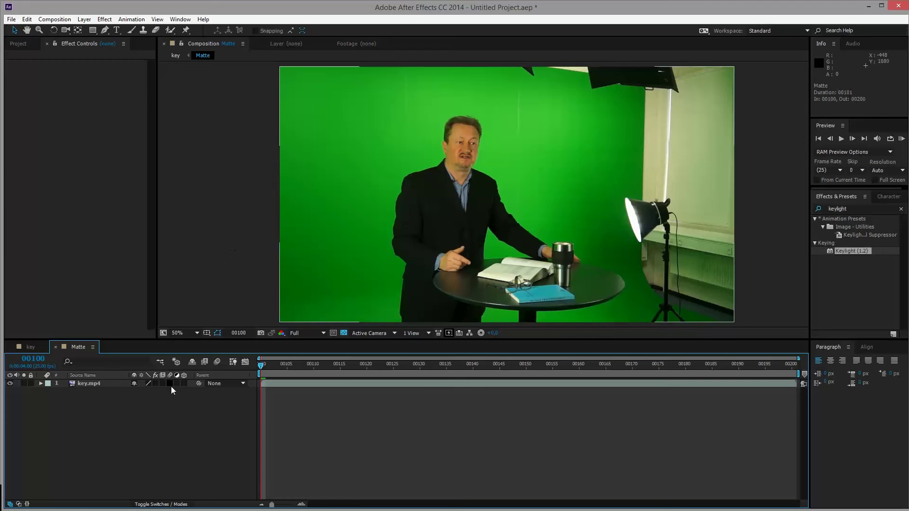
pyautogui.click(155, 383)
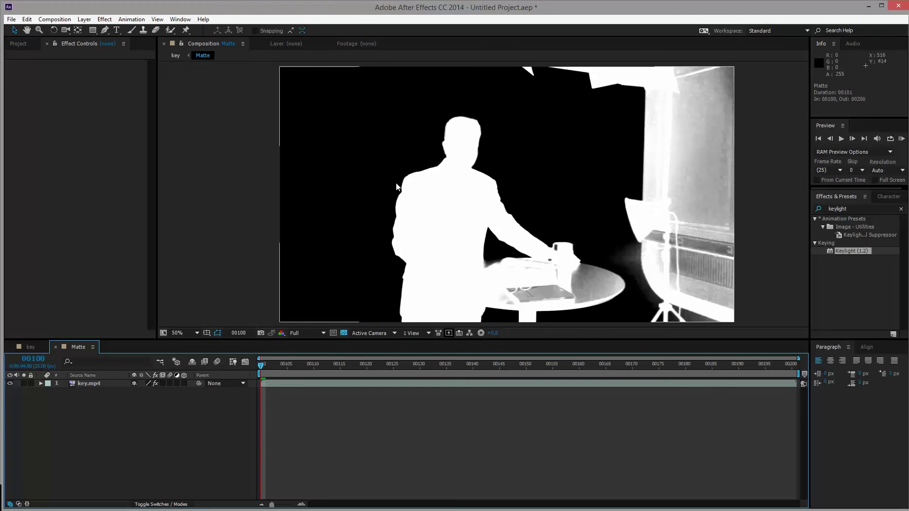
# Step: Turn off the footage's effects and add a full-frame white (FFFFFF) solid above key.mp4
pyautogui.click(155, 383)
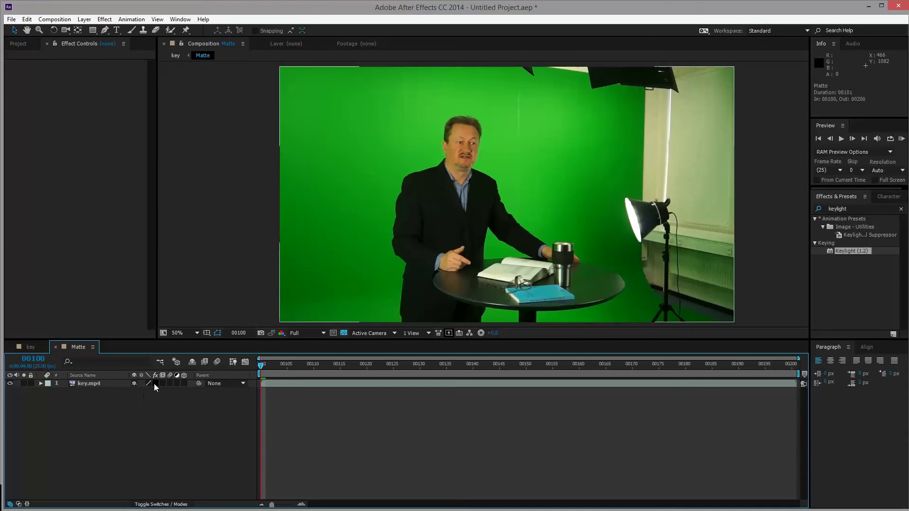
pyautogui.click(88, 23)
pyautogui.moveTo(93, 32)
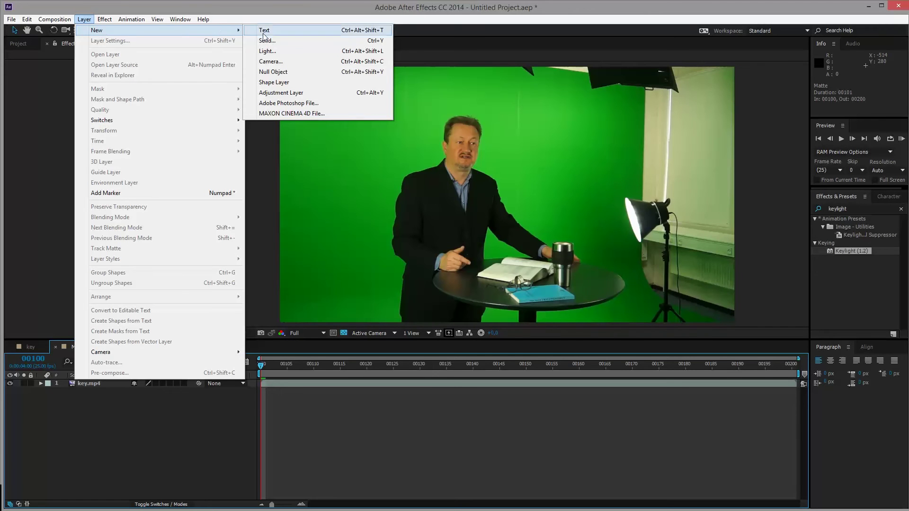
pyautogui.click(315, 40)
pyautogui.click(447, 337)
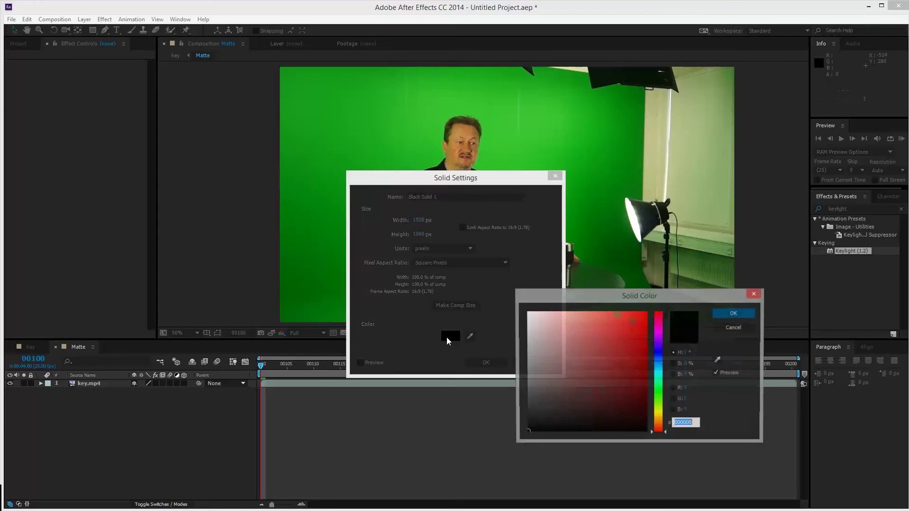
pyautogui.moveTo(548, 330); pyautogui.dragTo(519, 297)
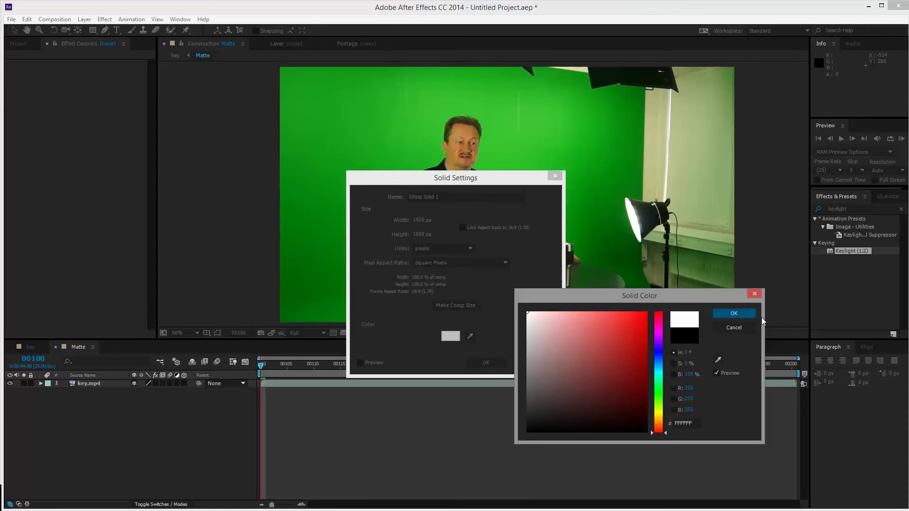
pyautogui.click(733, 313)
pyautogui.click(486, 363)
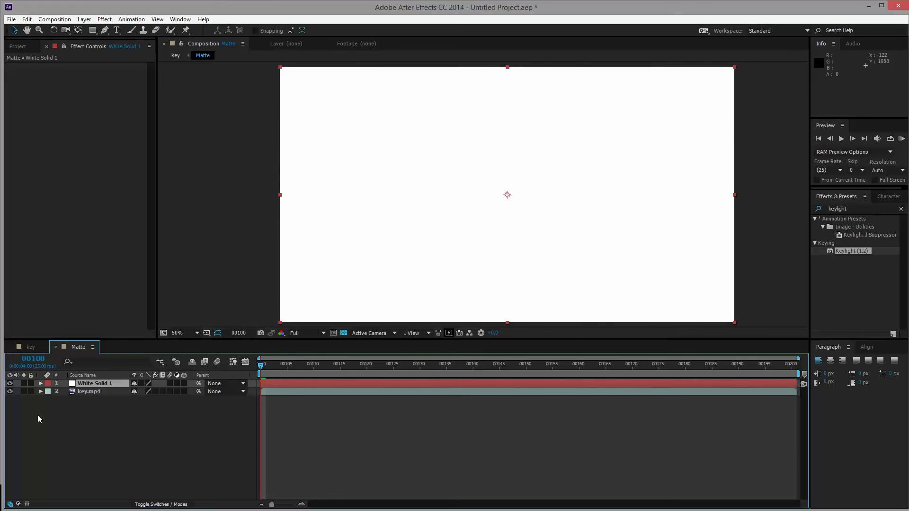
# Step: Hide White Solid 1, choose the Pen tool and frame the table in the viewer
pyautogui.click(10, 383)
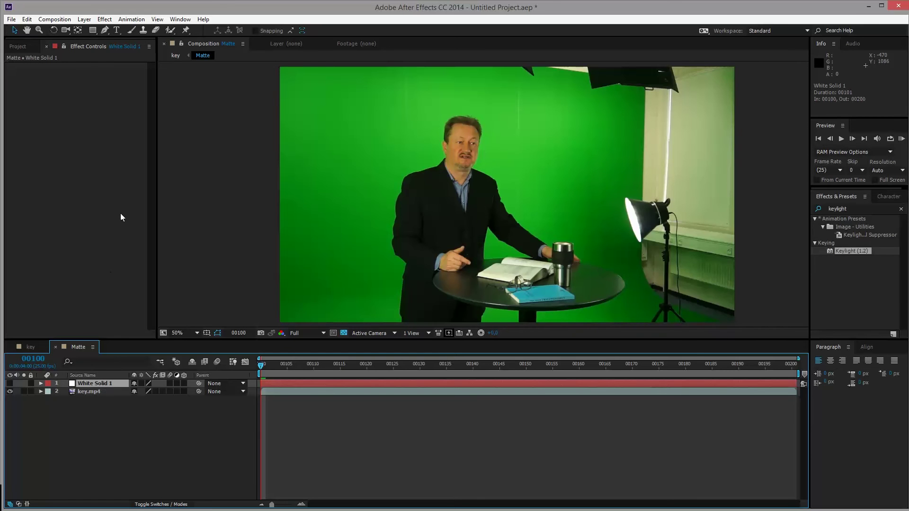
pyautogui.click(105, 30)
pyautogui.scroll(-3, 497, 189)
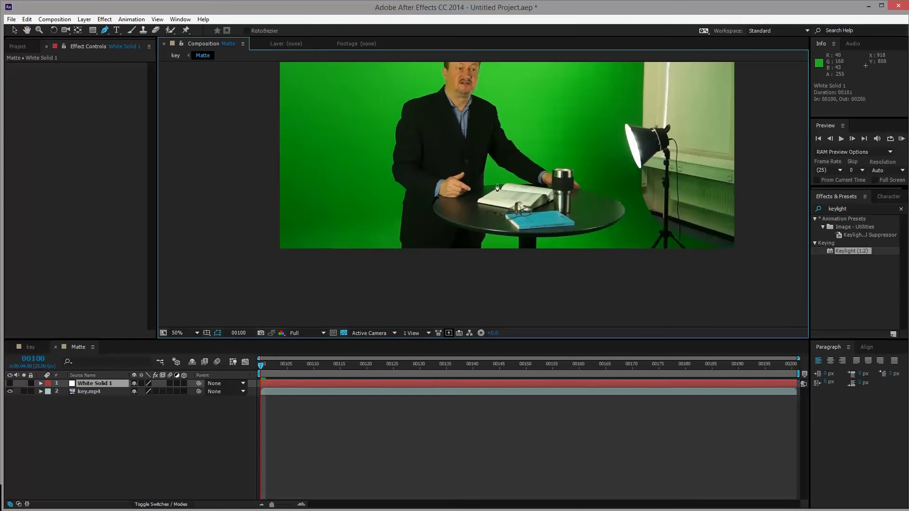
pyautogui.scroll(2, 496, 189)
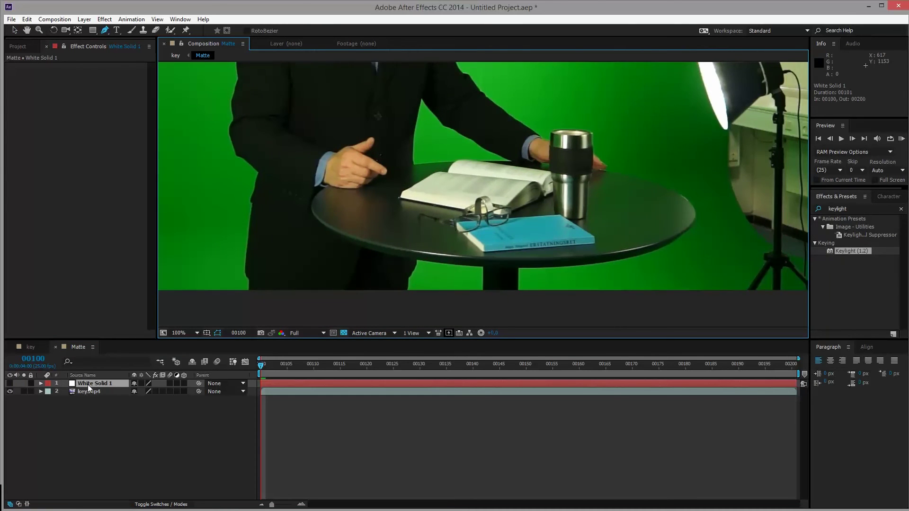
pyautogui.moveTo(496, 207); pyautogui.dragTo(489, 214)
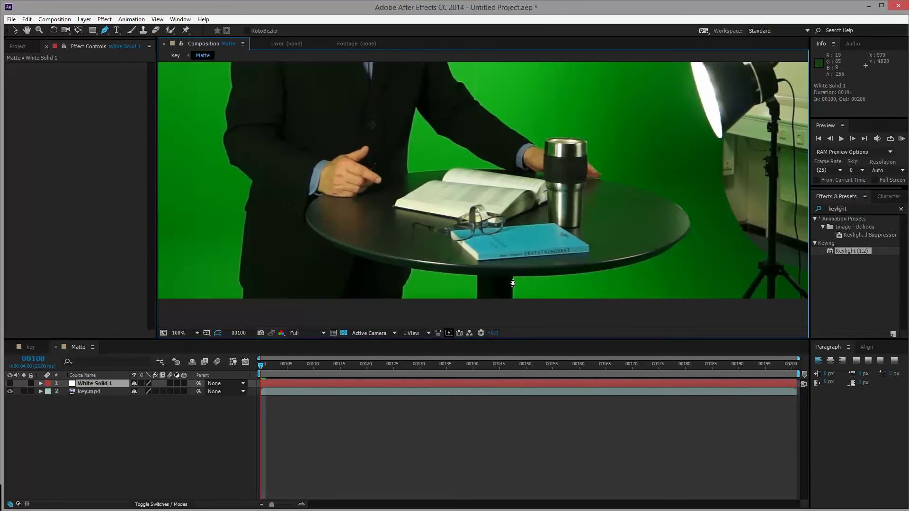
# Step: Draw a closed mask tracing the table stand, tabletop edges and the cup
pyautogui.click(476, 304)
pyautogui.click(476, 277)
pyautogui.click(370, 262)
pyautogui.click(304, 216)
pyautogui.click(388, 176)
pyautogui.click(456, 167)
pyautogui.click(539, 172)
pyautogui.click(544, 141)
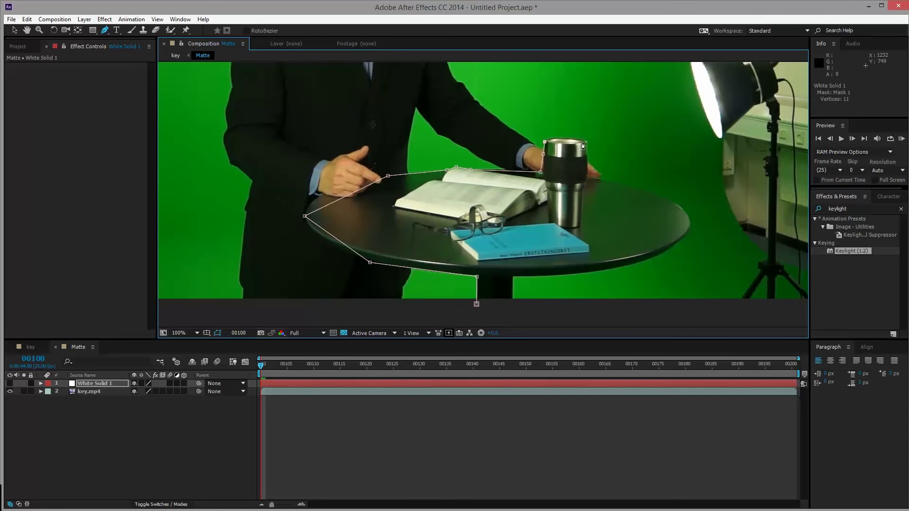
pyautogui.click(584, 142)
pyautogui.click(586, 154)
pyautogui.click(587, 178)
pyautogui.click(688, 225)
pyautogui.click(611, 269)
pyautogui.click(513, 277)
pyautogui.click(513, 306)
pyautogui.click(476, 304)
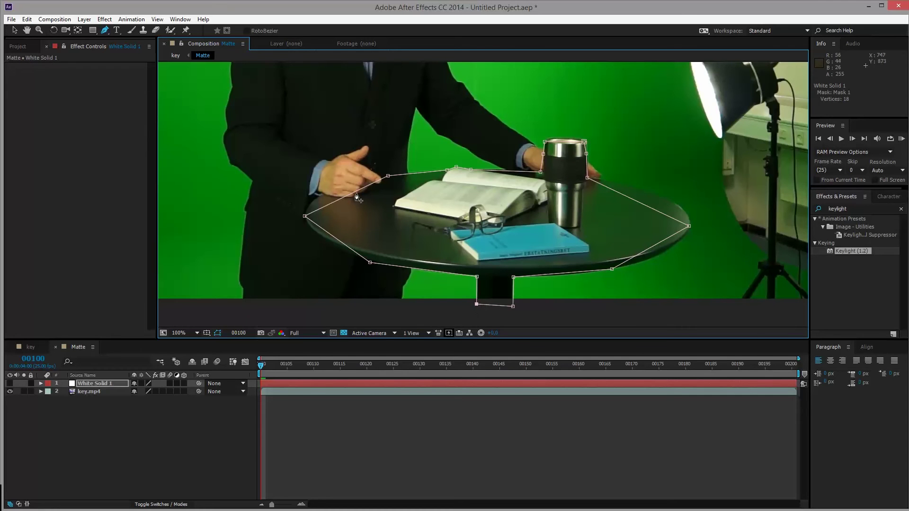
# Step: Use the Convert Vertex Tool to curve the mask corners along the table's left and front edges
pyautogui.click(105, 31)
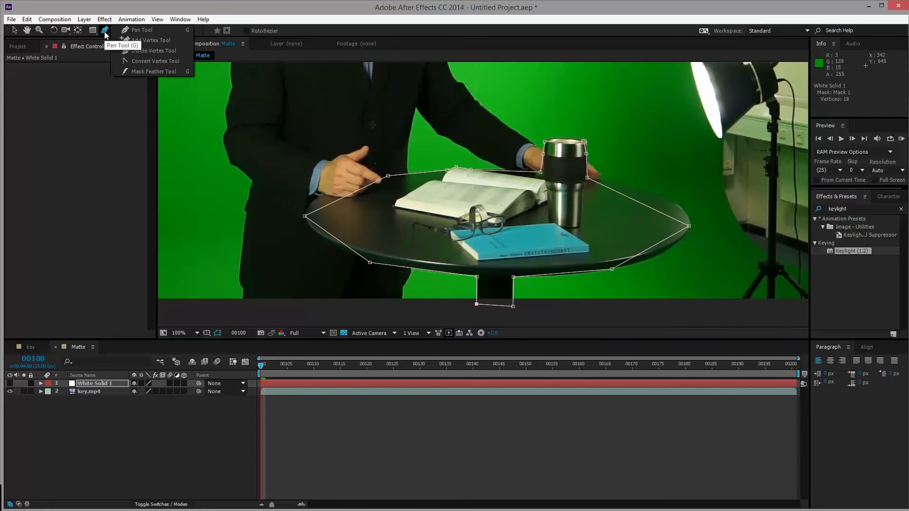
pyautogui.click(175, 64)
pyautogui.moveTo(304, 217); pyautogui.dragTo(304, 247)
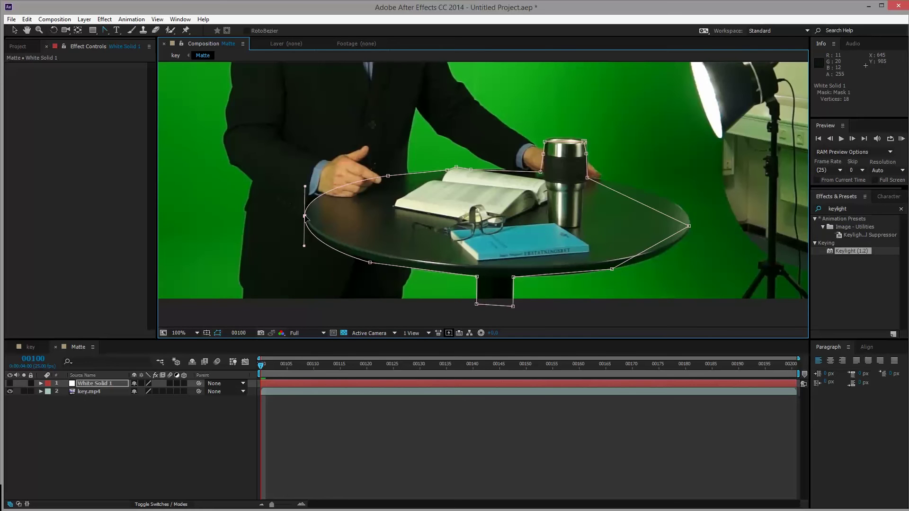
pyautogui.moveTo(305, 217); pyautogui.dragTo(306, 215)
pyautogui.scroll(4, 322, 225)
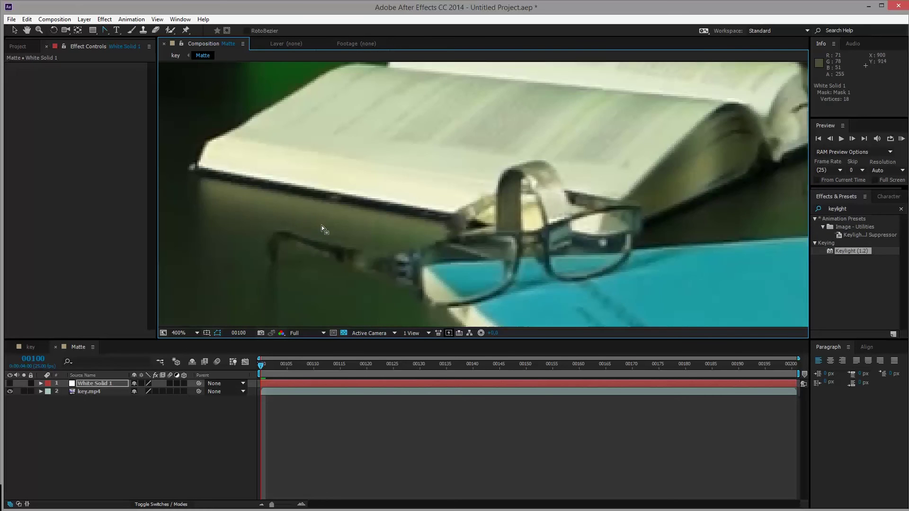
pyautogui.scroll(-2, 495, 172)
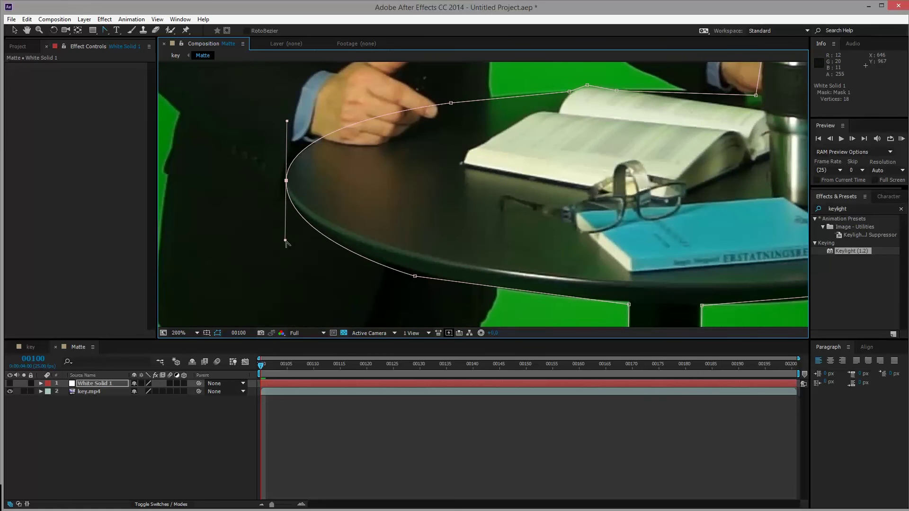
pyautogui.moveTo(286, 241)
pyautogui.mouseDown()
pyautogui.moveTo(292, 231)
pyautogui.moveTo(378, 213)
pyautogui.moveTo(208, 231)
pyautogui.moveTo(198, 185)
pyautogui.moveTo(266, 235)
pyautogui.moveTo(285, 233)
pyautogui.mouseUp()
pyautogui.click(414, 275)
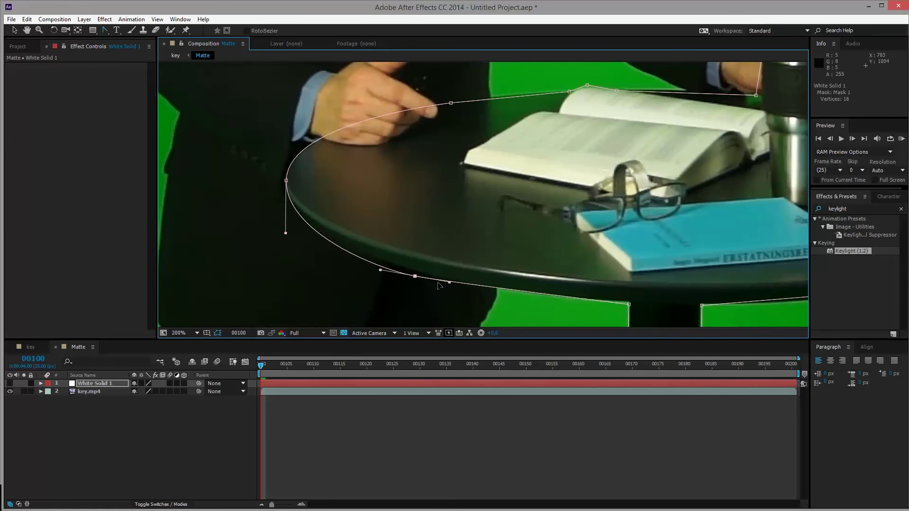
pyautogui.moveTo(449, 283); pyautogui.dragTo(442, 283)
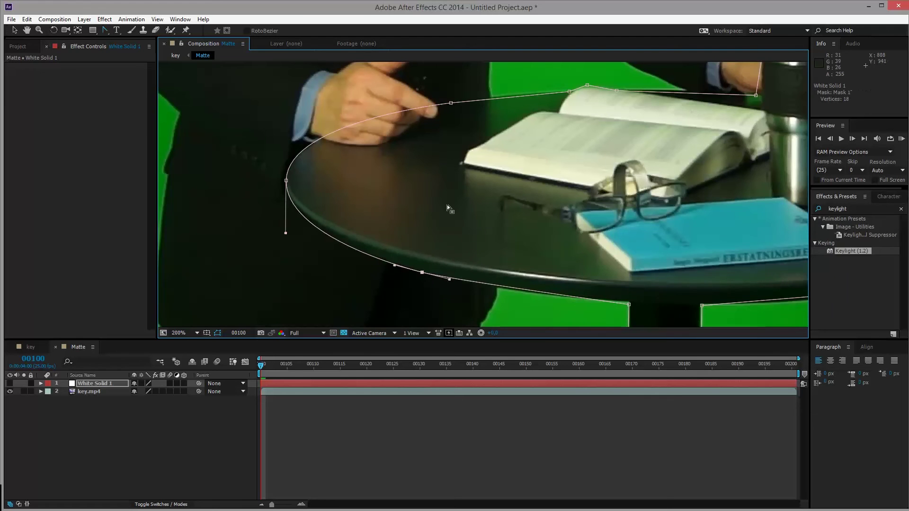
pyautogui.moveTo(447, 204); pyautogui.dragTo(385, 232)
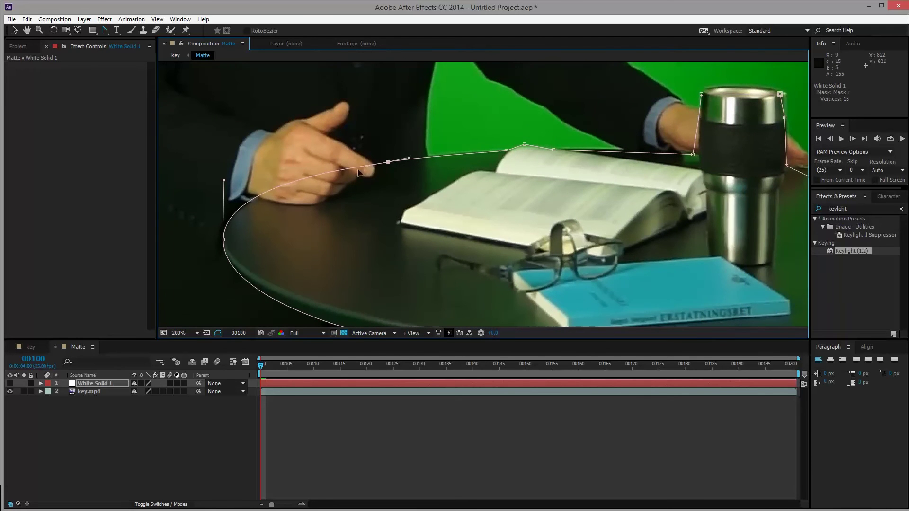
pyautogui.moveTo(573, 145); pyautogui.dragTo(445, 173)
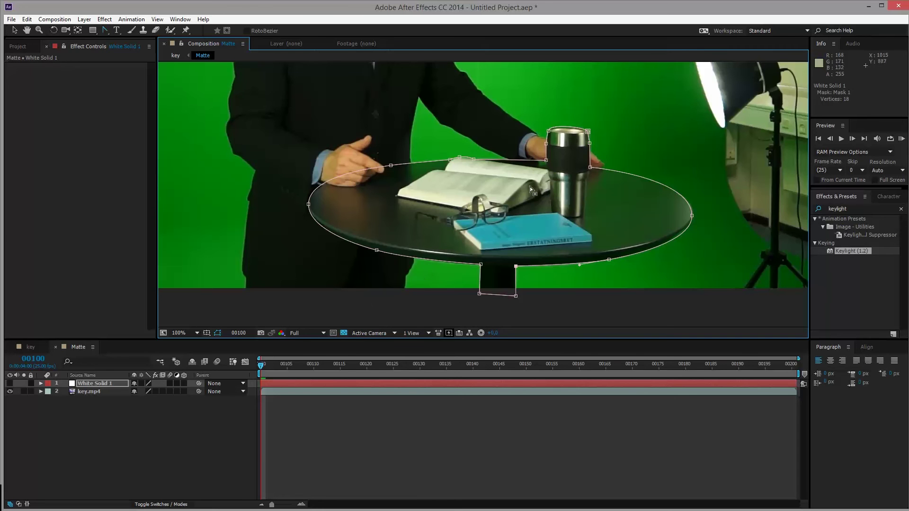
# Step: Show White Solid 1 again and bring the whole table mask into view
pyautogui.click(10, 383)
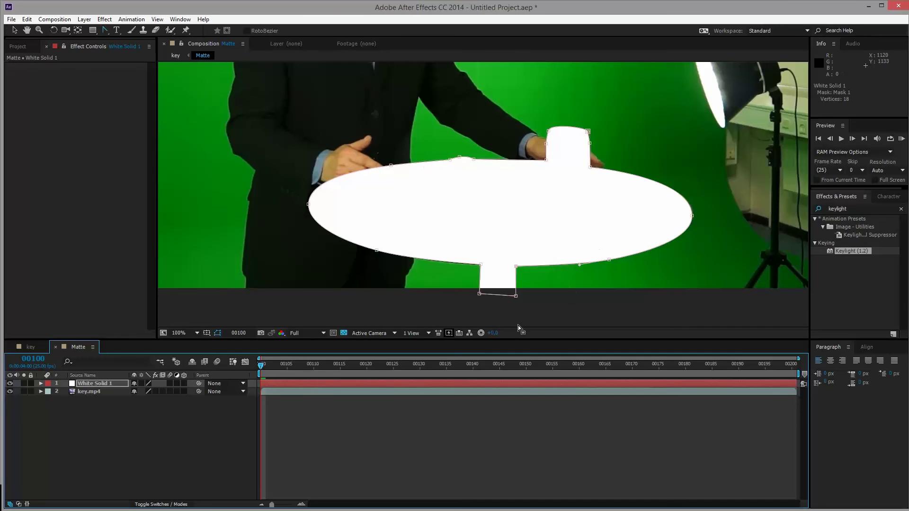
pyautogui.scroll(2, 654, 151)
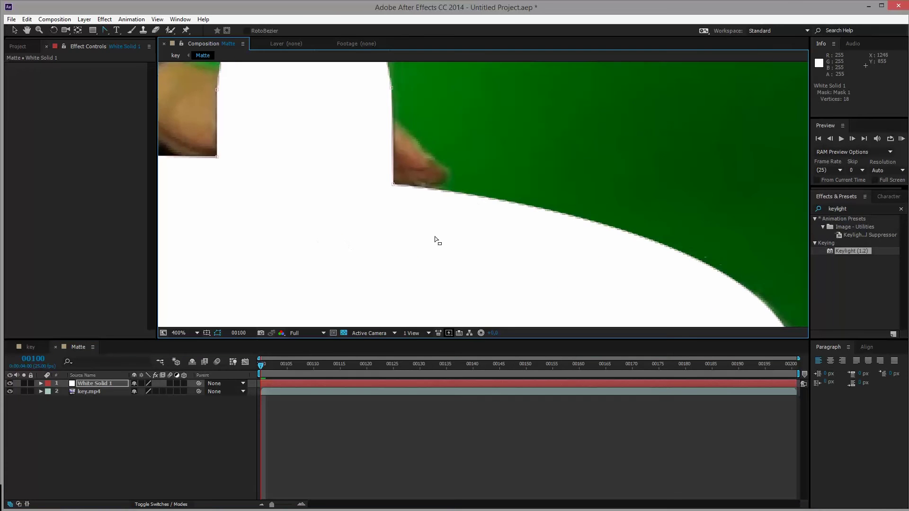
pyautogui.scroll(-2, 448, 202)
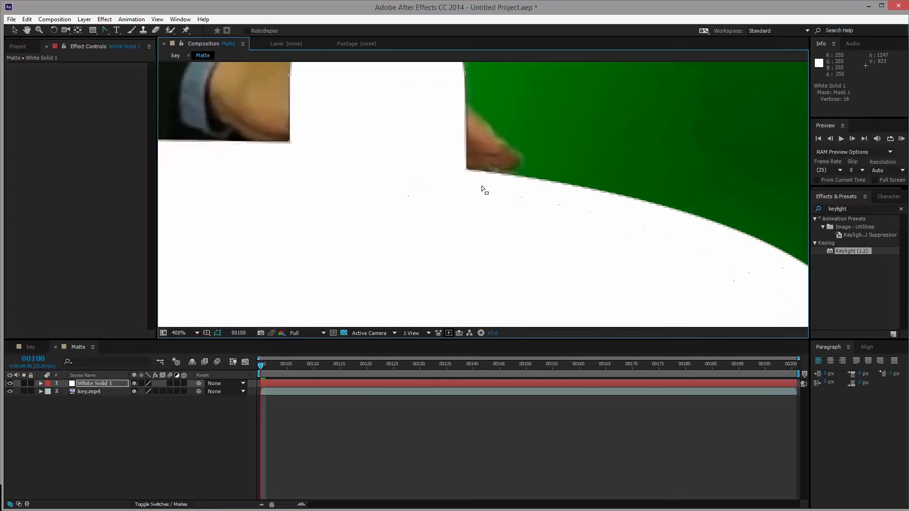
pyautogui.scroll(-2, 437, 197)
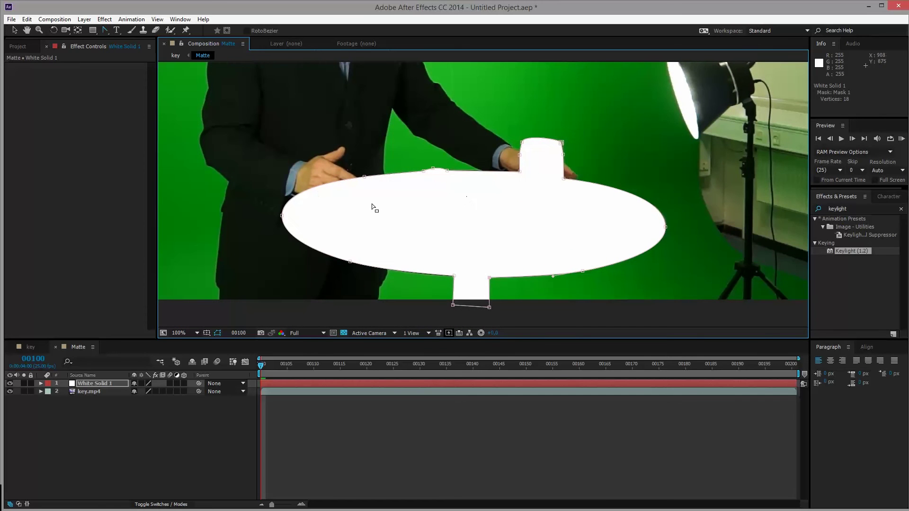
pyautogui.hscroll(-3, 326, 169)
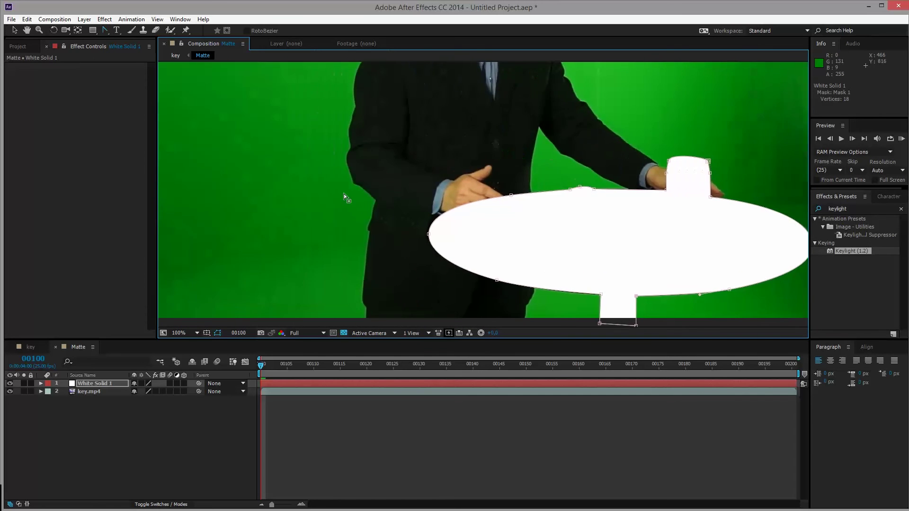
pyautogui.scroll(2, 302, 177)
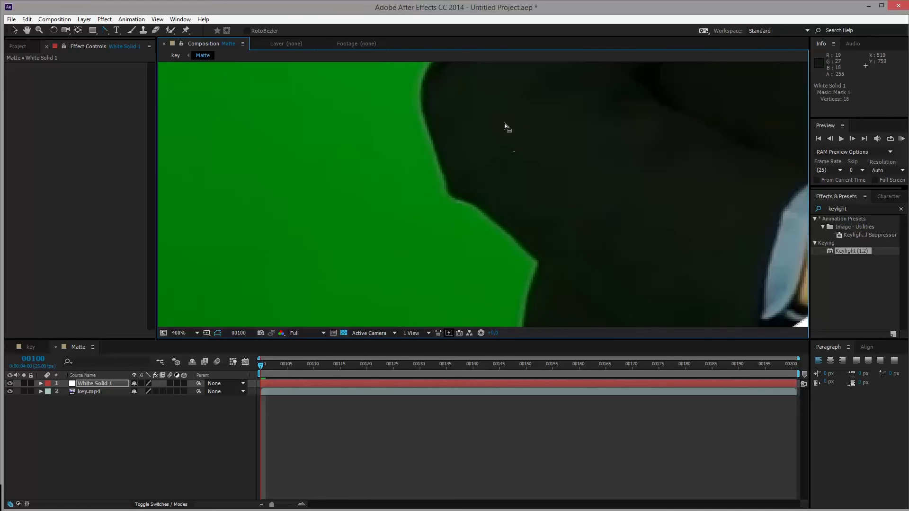
pyautogui.scroll(-4, 458, 184)
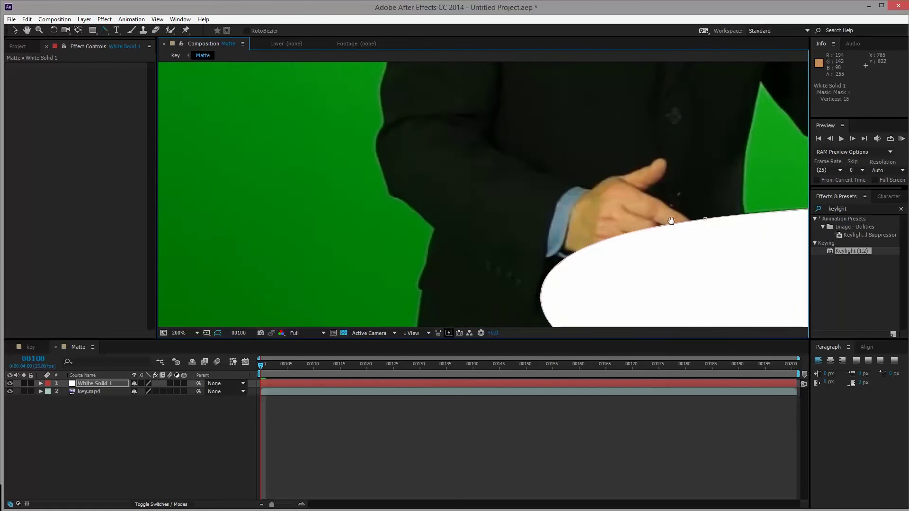
pyautogui.moveTo(641, 205); pyautogui.dragTo(547, 205)
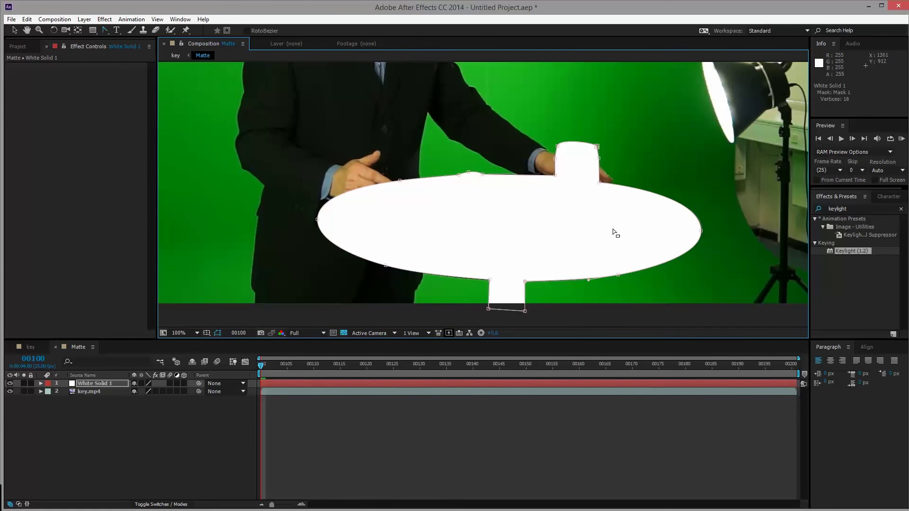
# Step: Set Mask 1's feather on White Solid 1 to 5 pixels
pyautogui.click(84, 384)
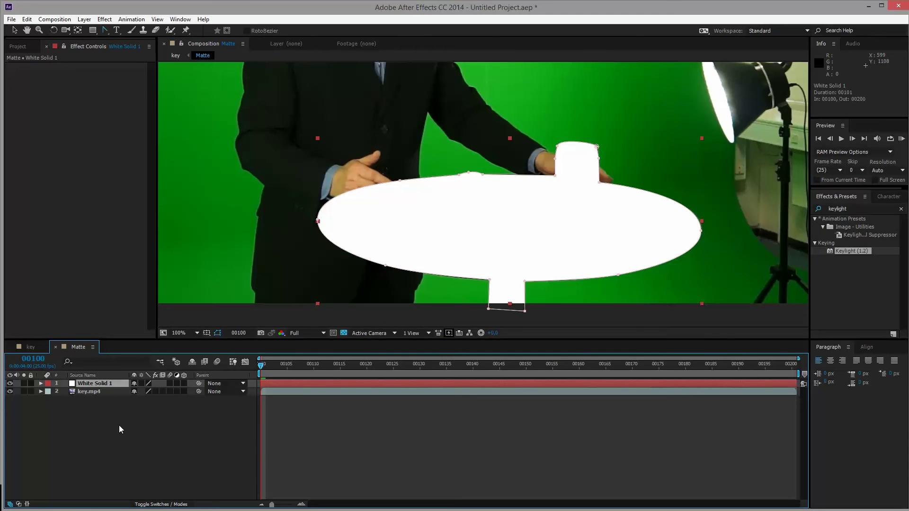
pyautogui.press('f')
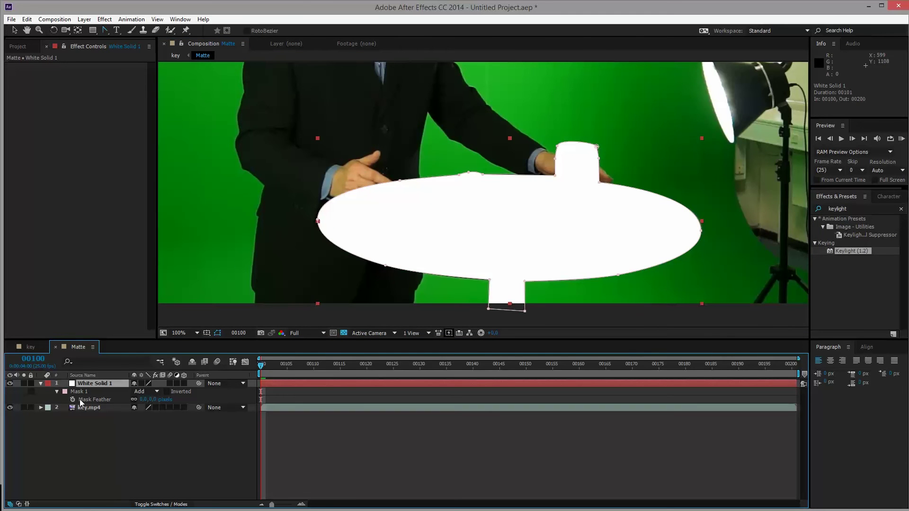
pyautogui.moveTo(142, 402); pyautogui.dragTo(144, 401)
pyautogui.click(144, 400)
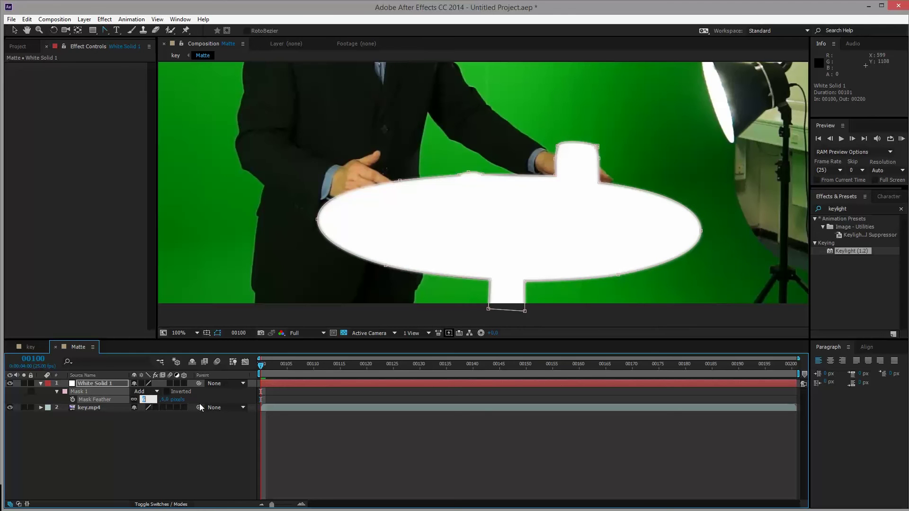
pyautogui.write('5')
pyautogui.press('Return')
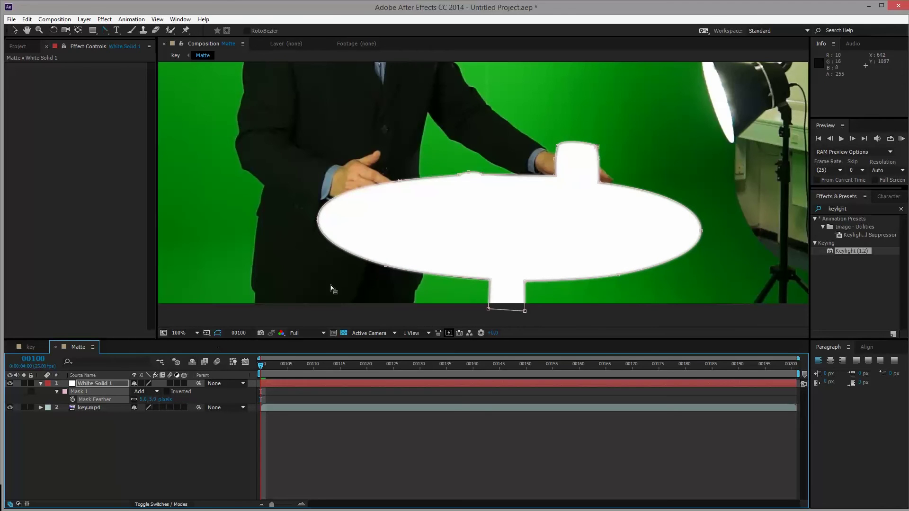
pyautogui.moveTo(485, 221); pyautogui.dragTo(476, 232)
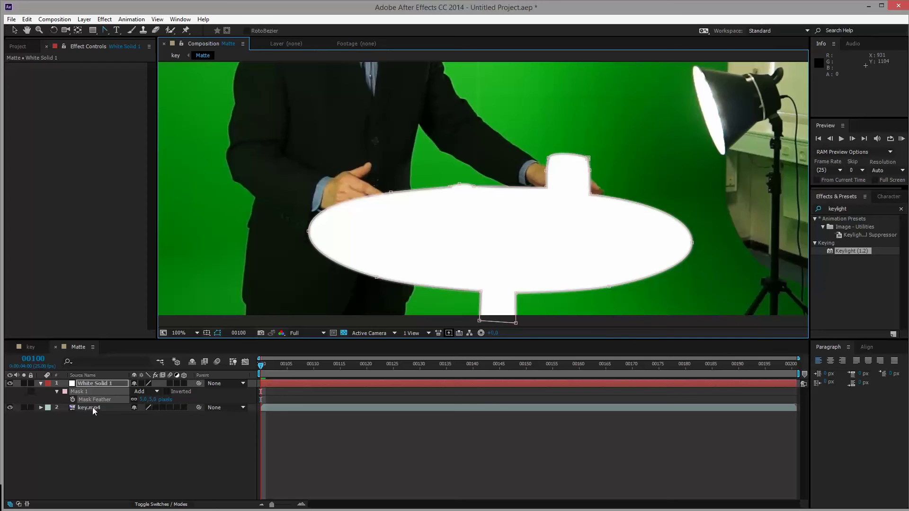
# Step: Re-enable Keylight on key.mp4 and deselect the table solid to view the black-and-white matte
pyautogui.click(155, 407)
pyautogui.scroll(-2, 429, 287)
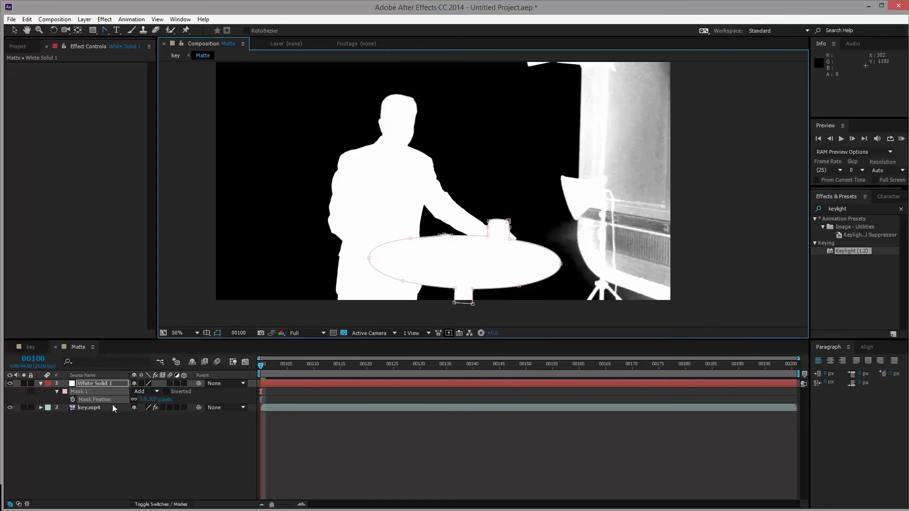
pyautogui.click(103, 421)
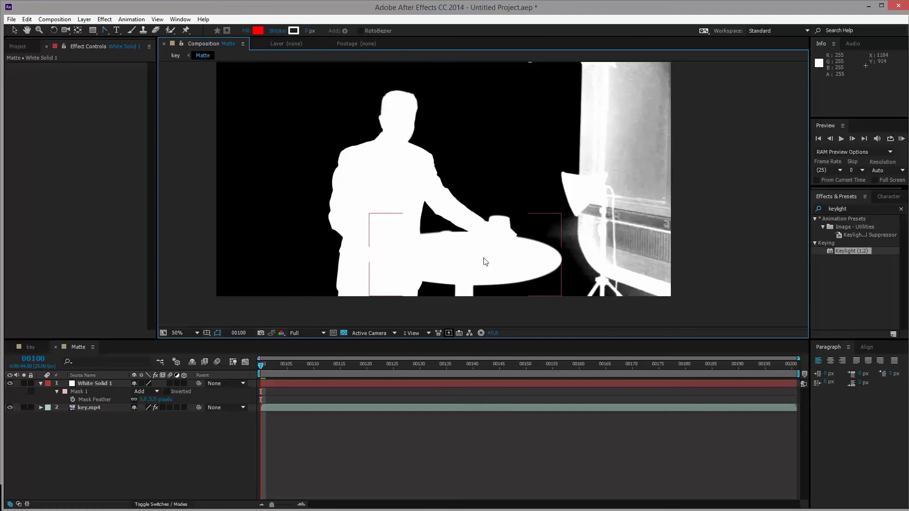
pyautogui.scroll(1, 526, 227)
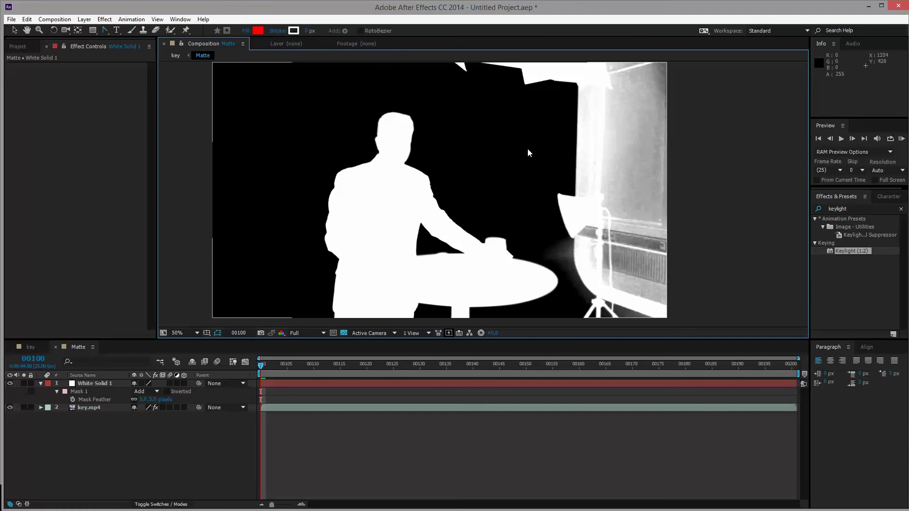
pyautogui.scroll(1, 514, 177)
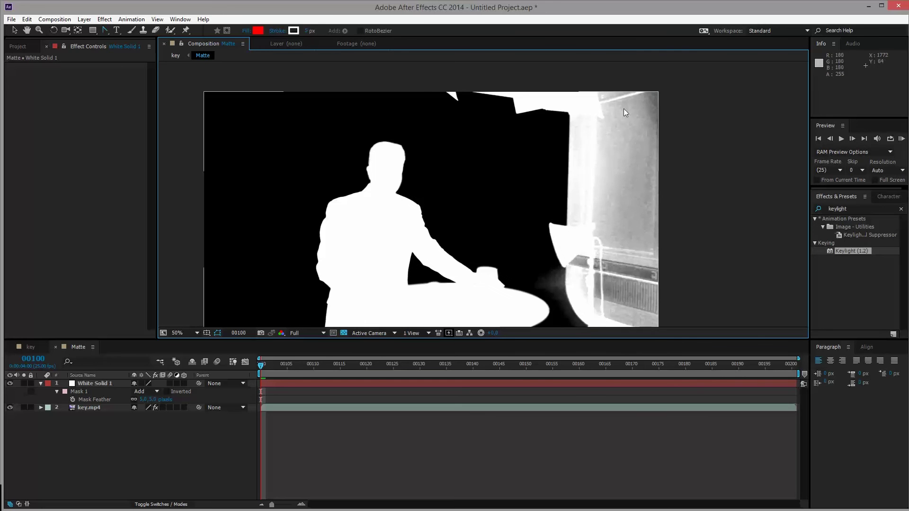
pyautogui.scroll(-1, 563, 283)
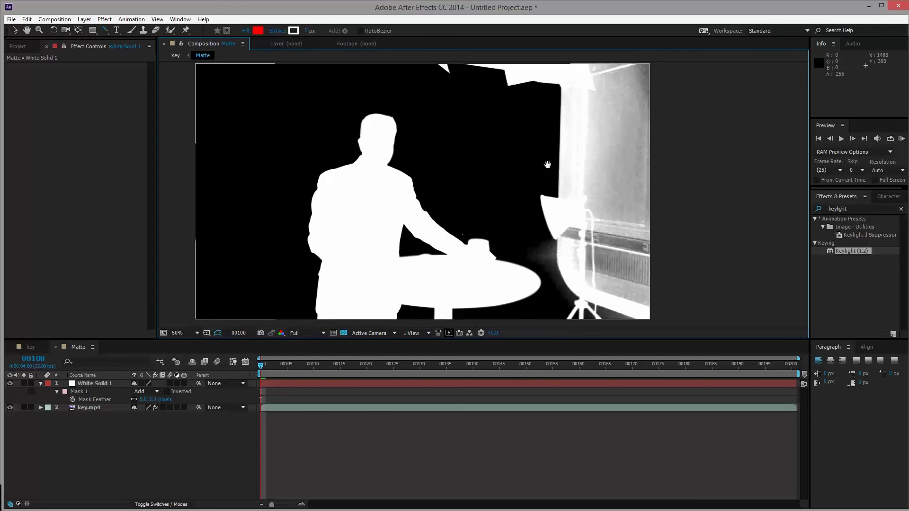
pyautogui.scroll(2, 568, 180)
pyautogui.scroll(-1, 591, 194)
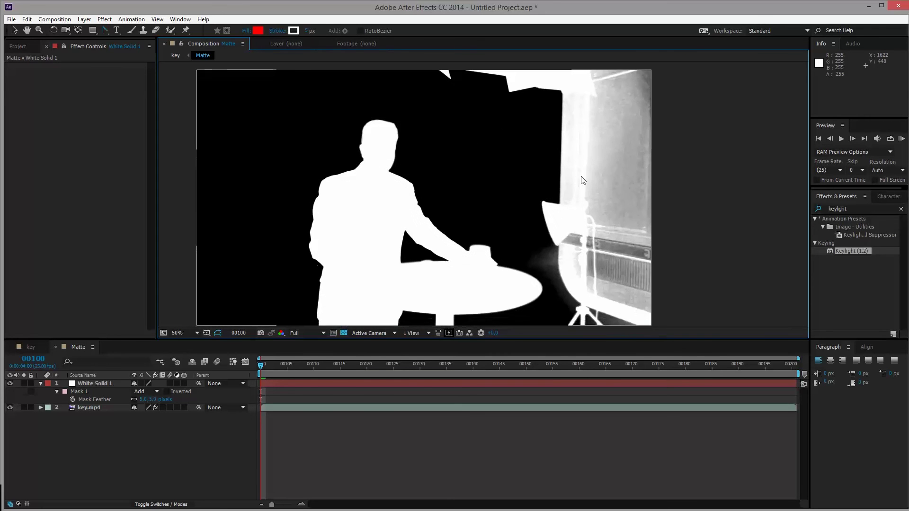
# Step: Add a full-frame black (000000) solid, Black Solid 1, and hide it
pyautogui.click(86, 20)
pyautogui.moveTo(97, 31)
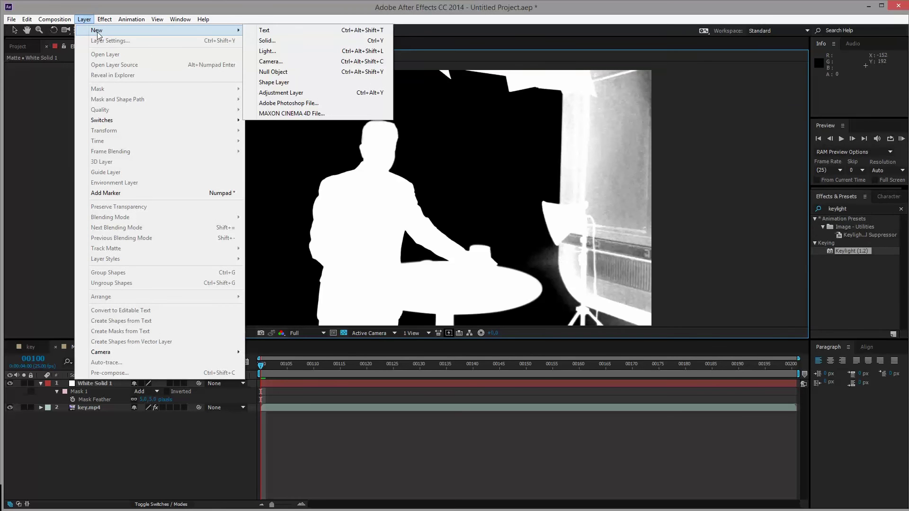
pyautogui.click(304, 41)
pyautogui.click(451, 334)
pyautogui.write('000000')
pyautogui.press('Return')
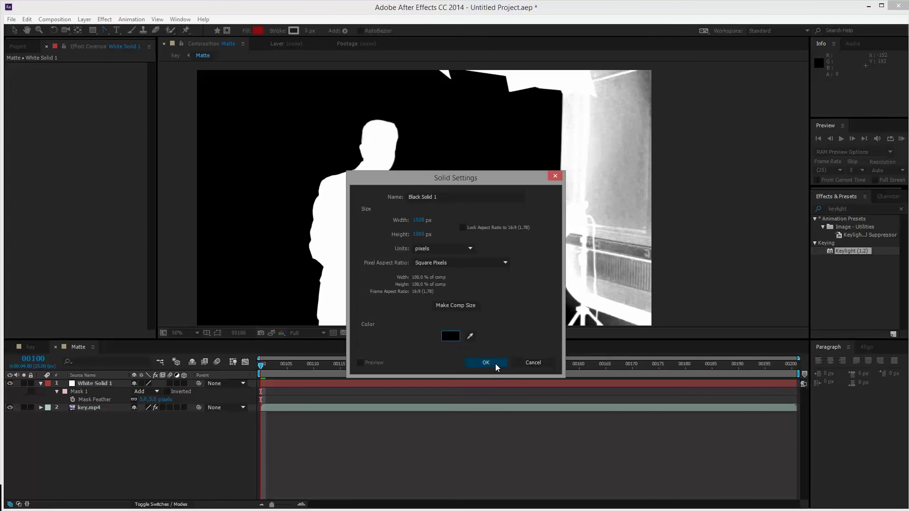
pyautogui.click(493, 364)
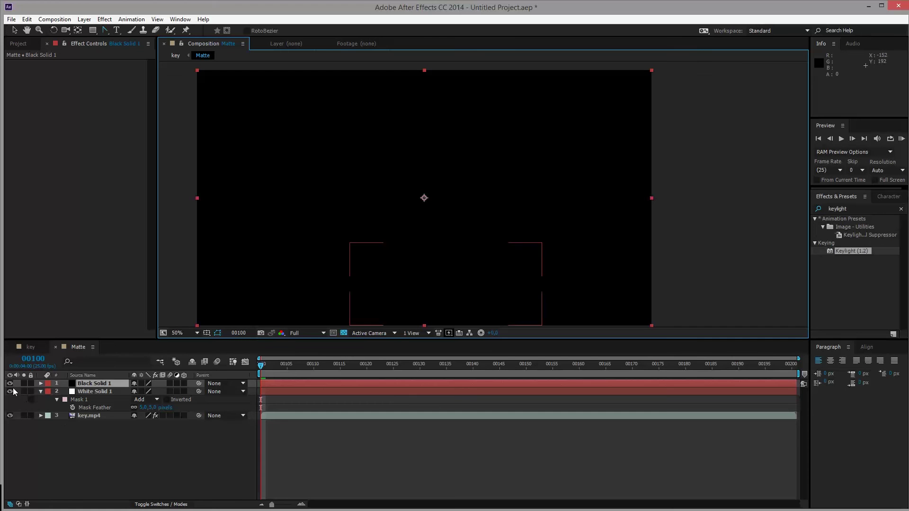
pyautogui.click(10, 384)
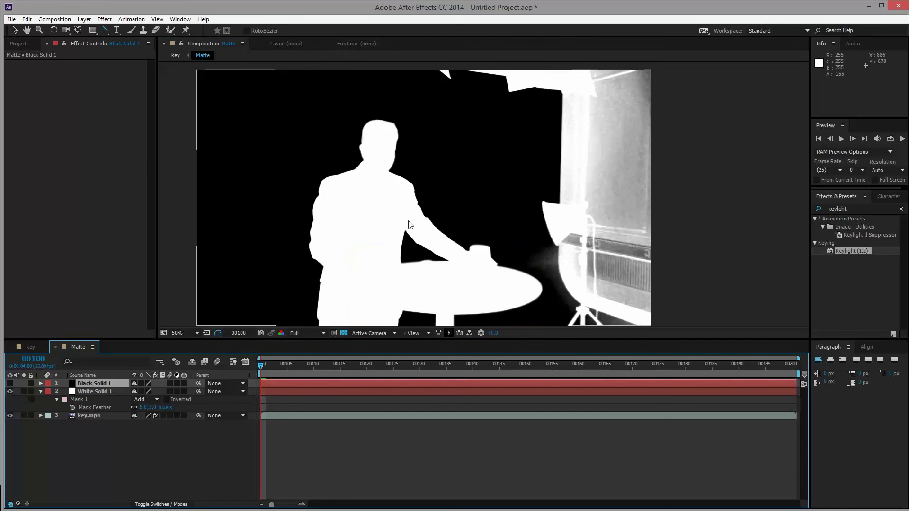
pyautogui.moveTo(432, 146); pyautogui.dragTo(409, 137)
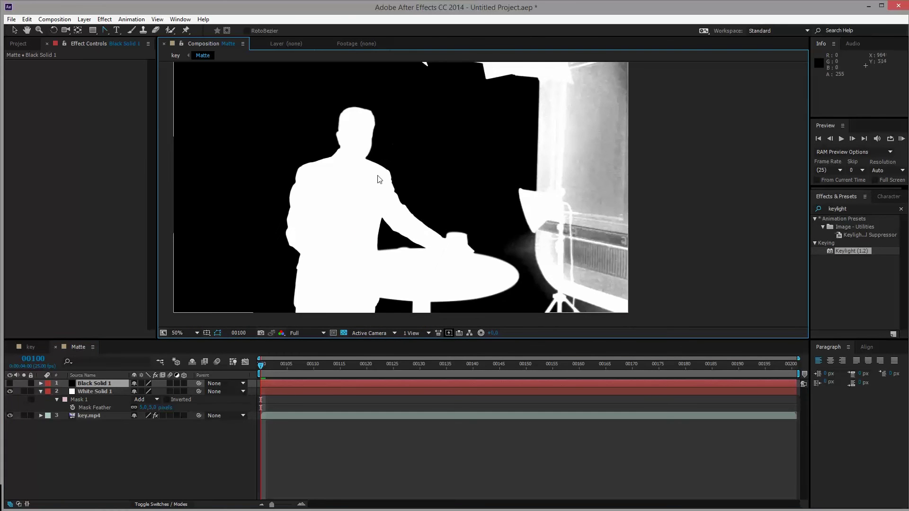
pyautogui.moveTo(569, 212); pyautogui.dragTo(571, 219)
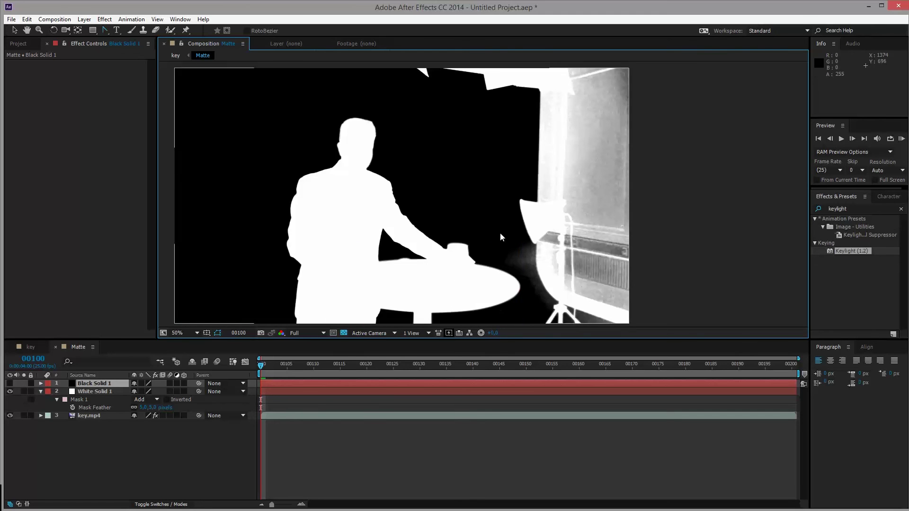
# Step: Draw a closed Pen mask on Black Solid 1 around the lights on the frame's right side
pyautogui.click(197, 384)
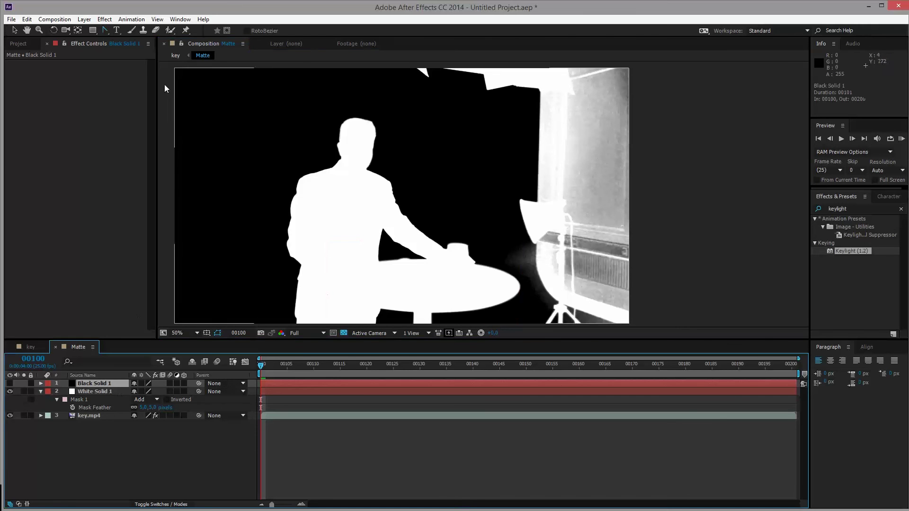
pyautogui.click(105, 30)
pyautogui.click(138, 29)
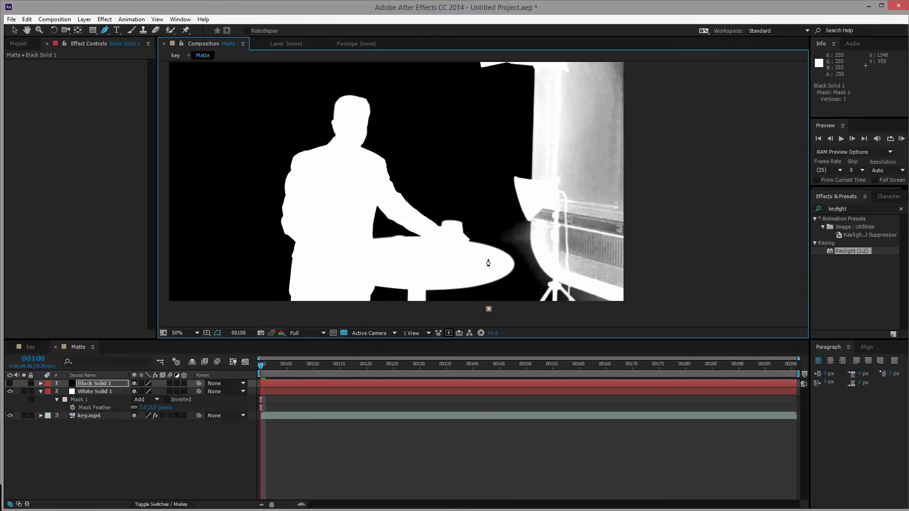
pyautogui.moveTo(488, 309); pyautogui.dragTo(486, 236)
pyautogui.moveTo(474, 146); pyautogui.dragTo(481, 205)
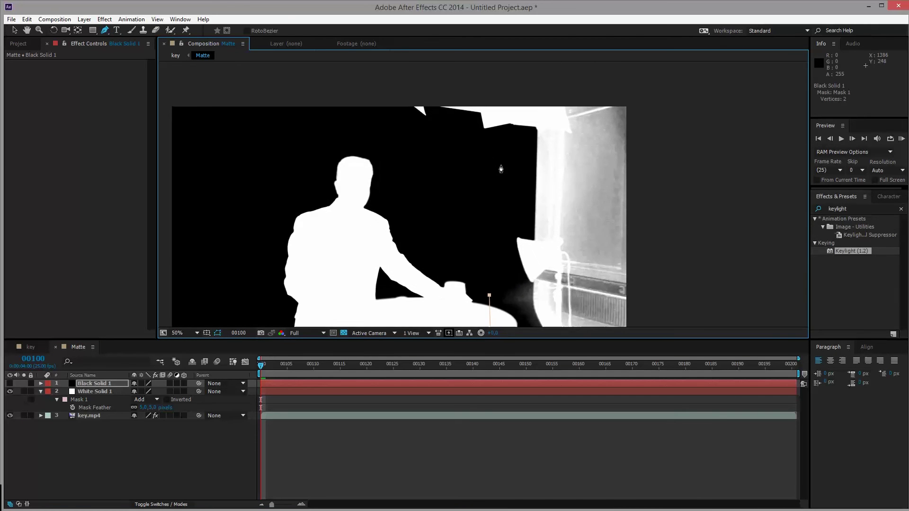
pyautogui.click(508, 181)
pyautogui.click(495, 145)
pyautogui.click(411, 122)
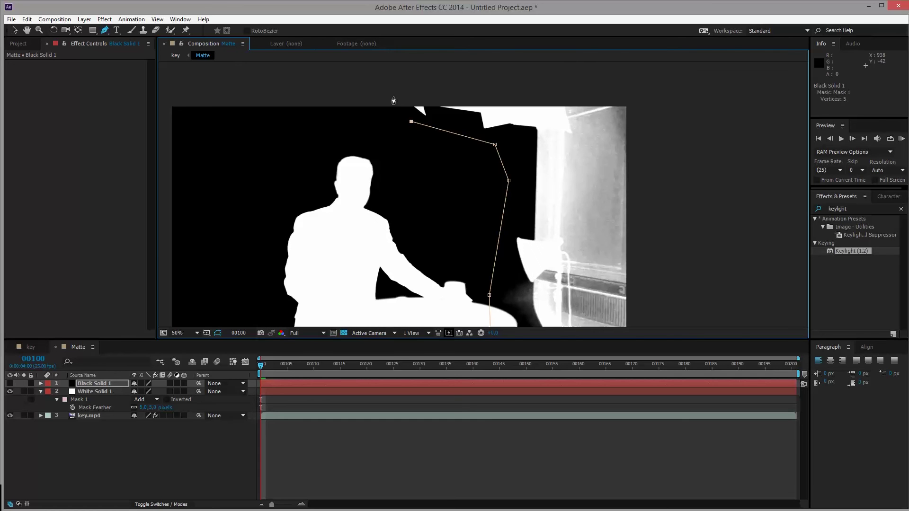
pyautogui.click(393, 96)
pyautogui.click(668, 97)
pyautogui.moveTo(655, 233); pyautogui.dragTo(620, 147)
pyautogui.click(621, 216)
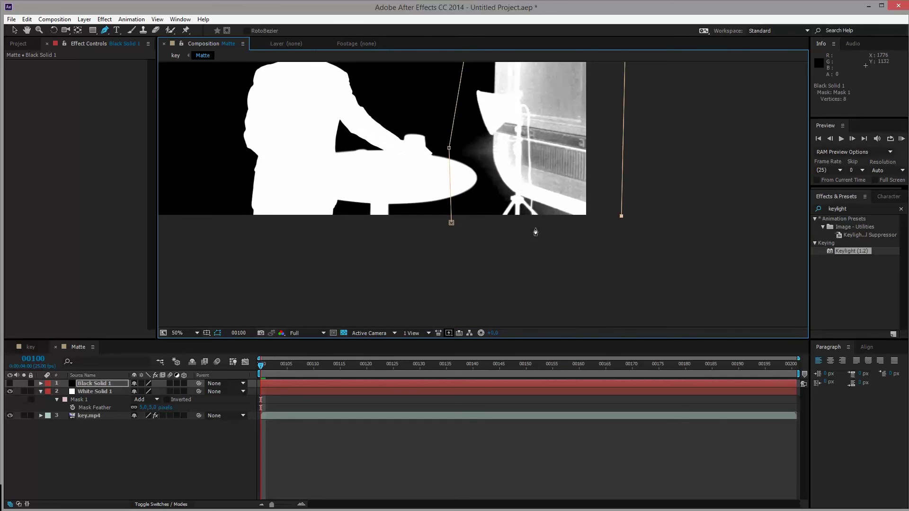
pyautogui.click(452, 224)
pyautogui.moveTo(454, 227); pyautogui.dragTo(501, 287)
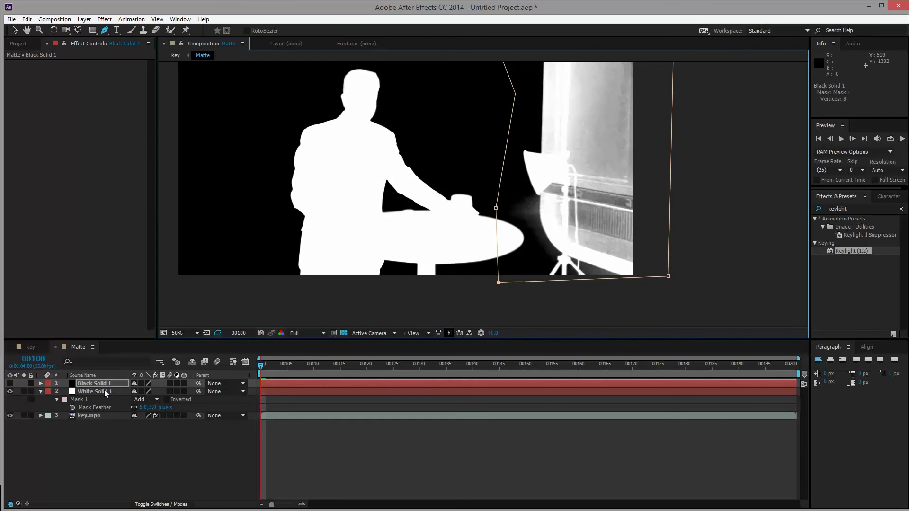
# Step: Show Black Solid 1, move it beneath White Solid 1, and scrub frames to check the matte
pyautogui.click(10, 383)
pyautogui.moveTo(405, 177); pyautogui.dragTo(398, 229)
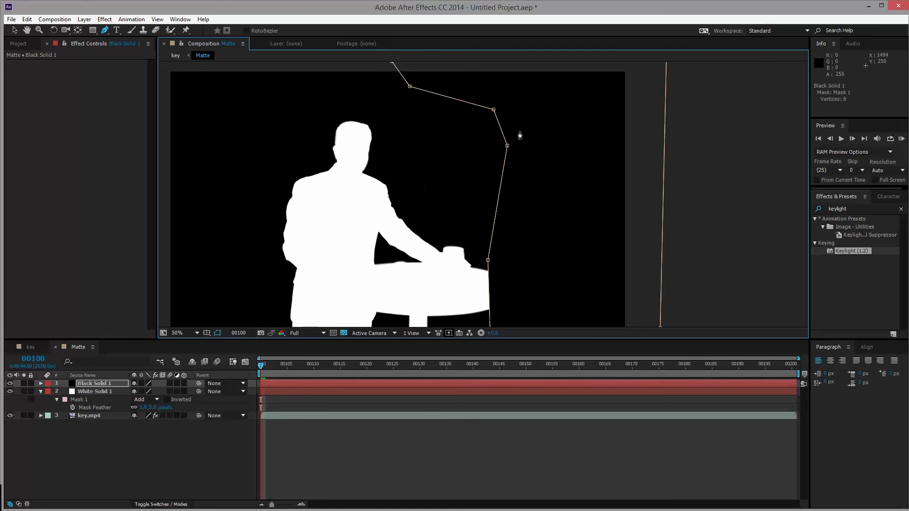
pyautogui.scroll(-1, 472, 285)
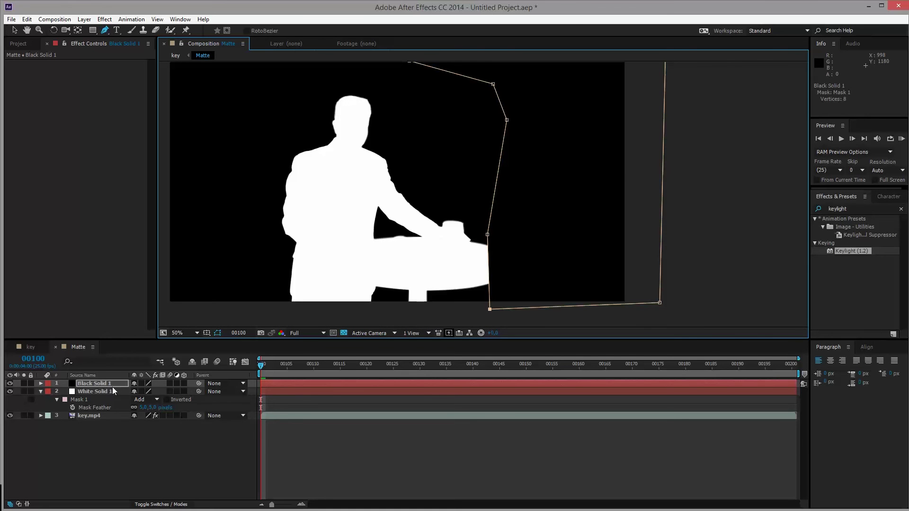
pyautogui.moveTo(101, 387); pyautogui.dragTo(101, 399)
pyautogui.press('v')
pyautogui.click(704, 232)
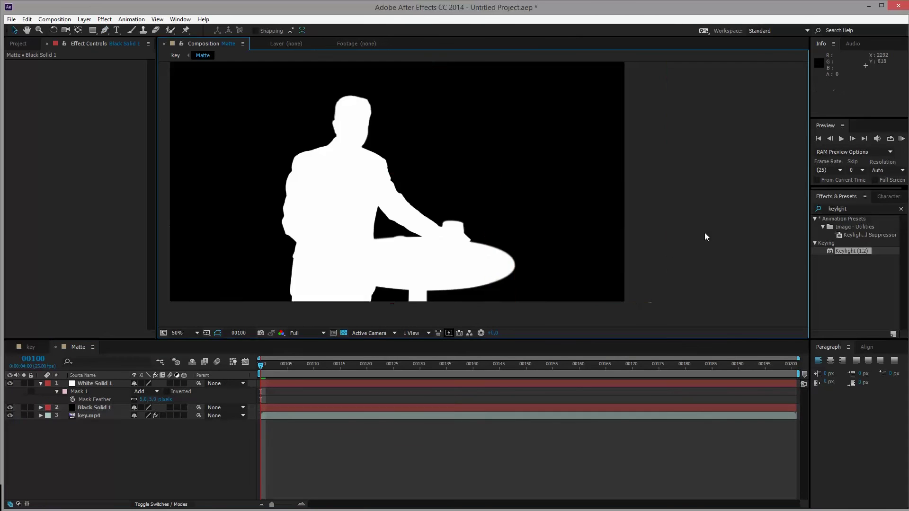
pyautogui.moveTo(660, 184); pyautogui.dragTo(708, 203)
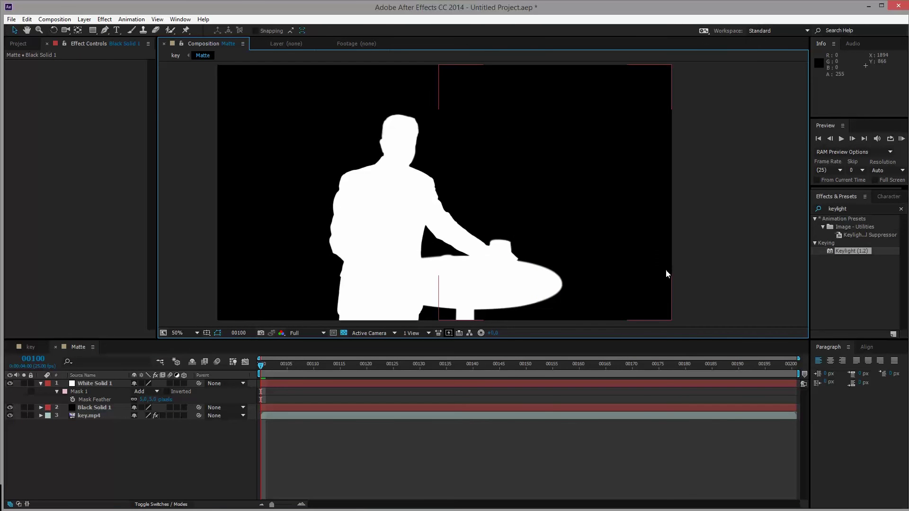
pyautogui.moveTo(340, 362); pyautogui.dragTo(456, 384)
# Step: Select Black Solid 1 to review its mask against the white presenter-and-table silhouette
pyautogui.click(515, 268)
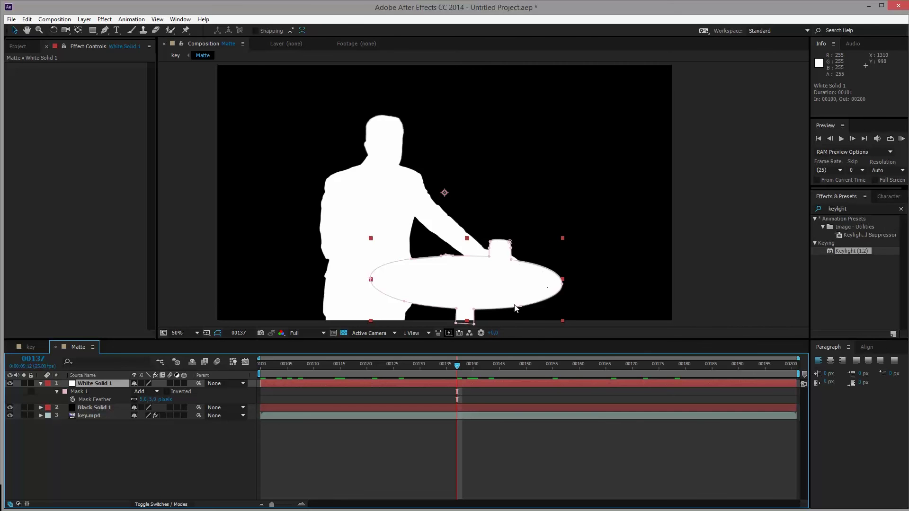
pyautogui.click(106, 406)
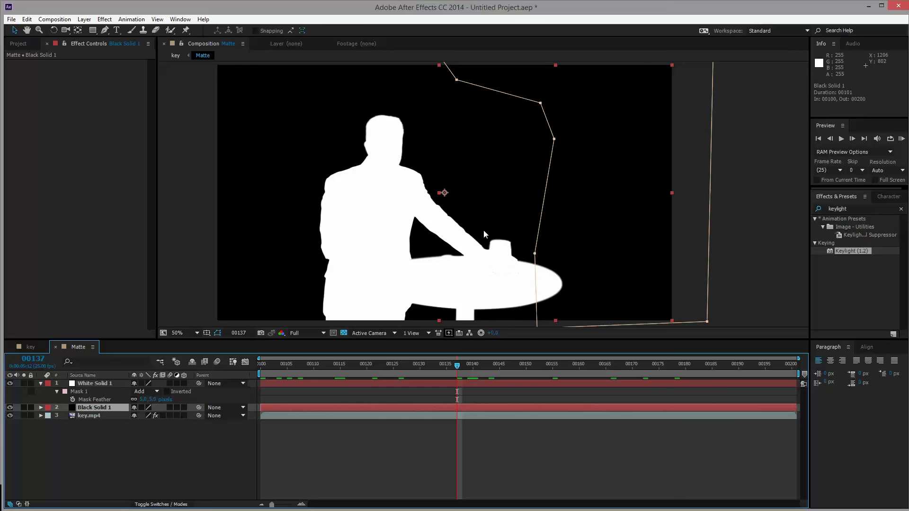
pyautogui.moveTo(524, 119); pyautogui.dragTo(526, 138)
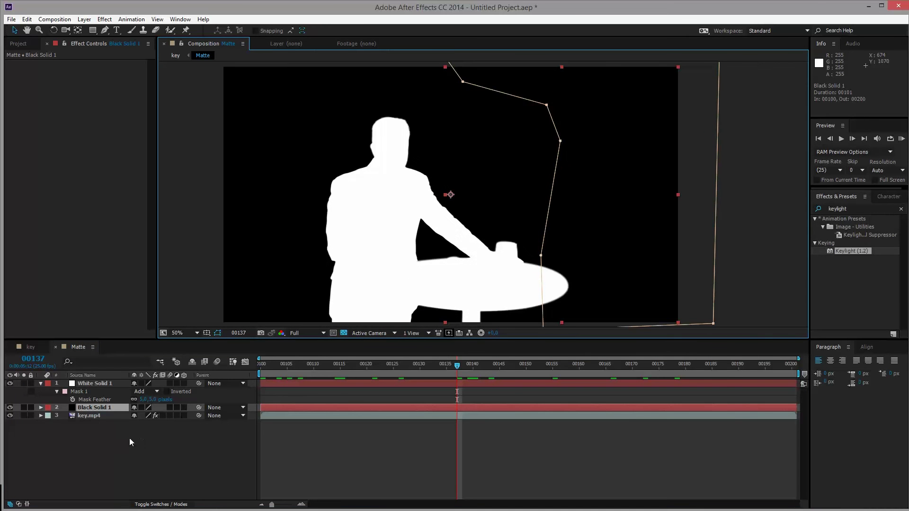
# Step: In the key comp, hide Matte, select key.mp4 and set Keylight's View to Source
pyautogui.click(29, 349)
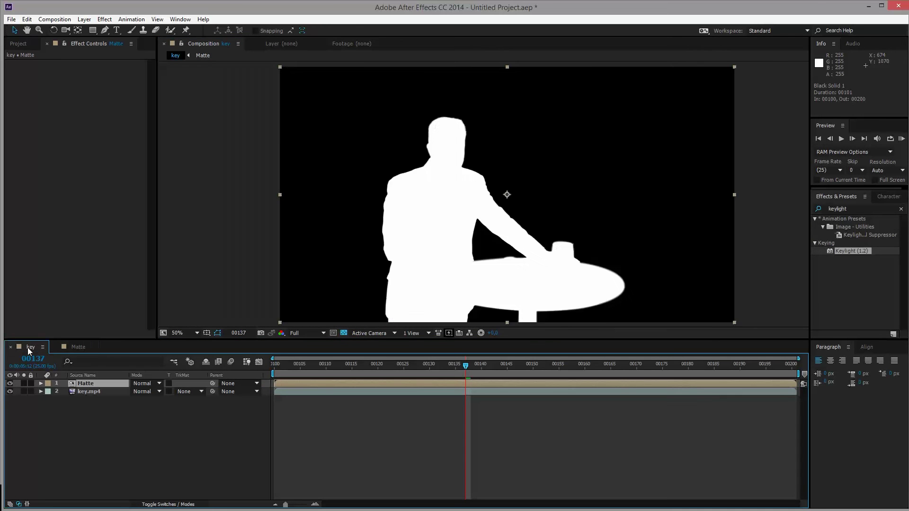
pyautogui.click(10, 383)
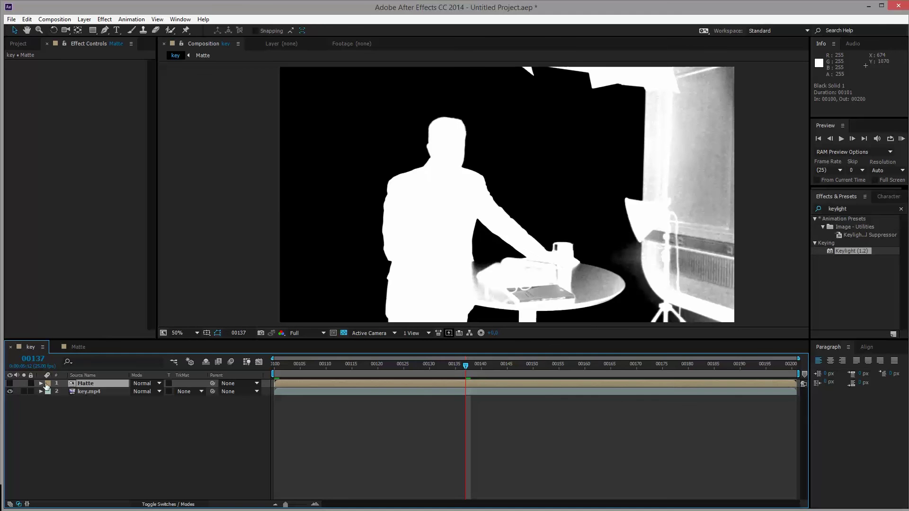
pyautogui.click(96, 391)
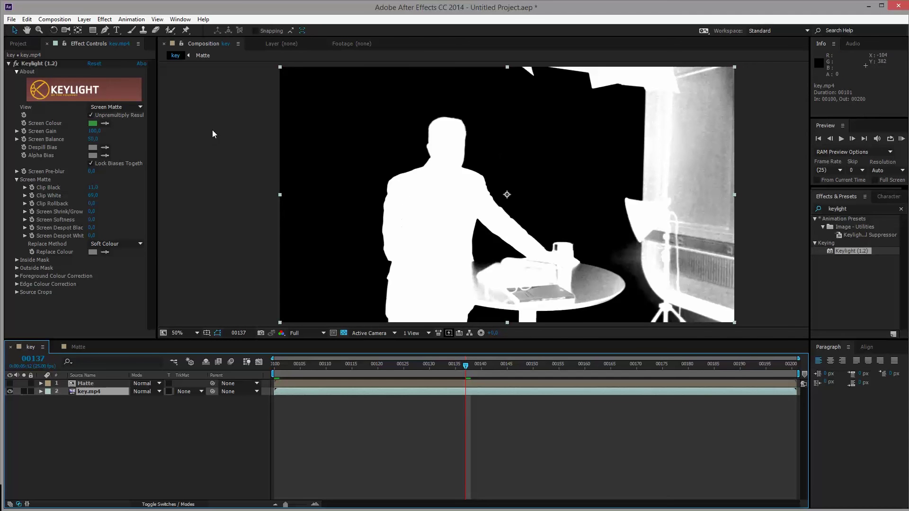
pyautogui.click(129, 108)
pyautogui.click(129, 117)
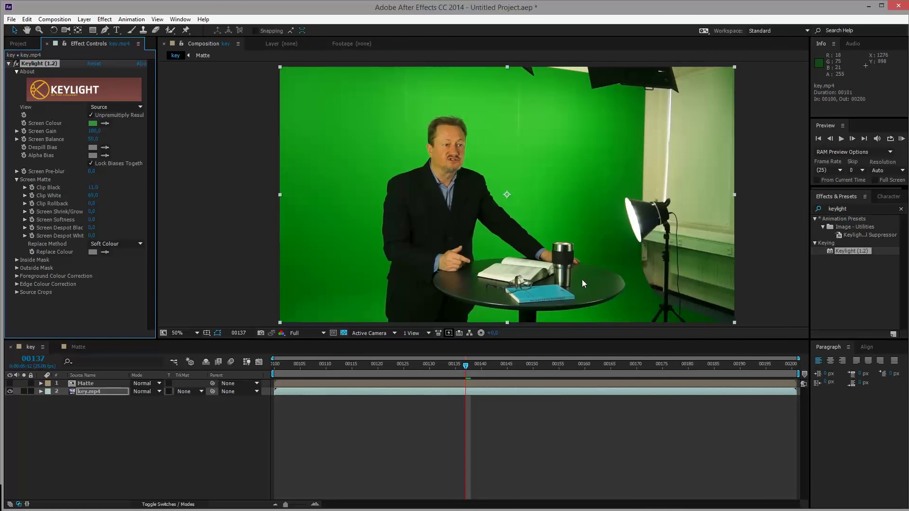
# Step: Set Keylight's View to Final Result, Clip White to 1,0 and Screen Gain to 79,0
pyautogui.click(110, 108)
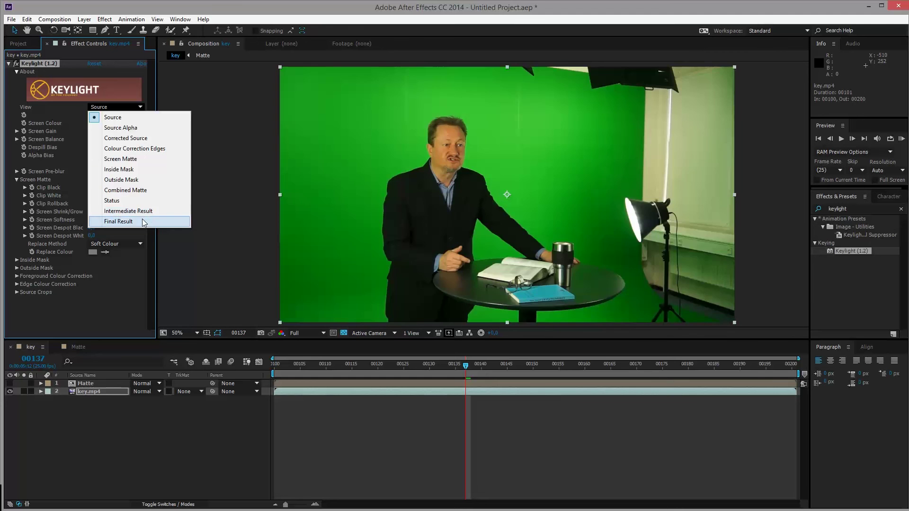
pyautogui.click(118, 221)
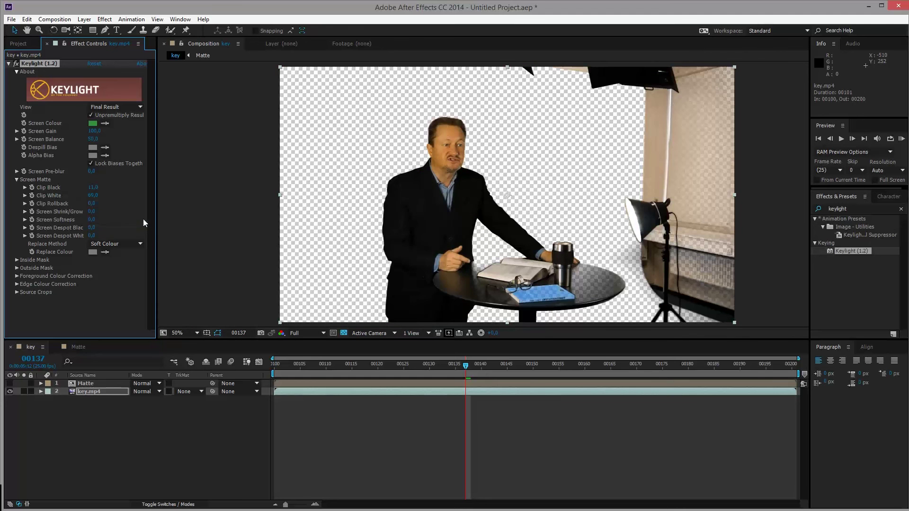
pyautogui.click(94, 195)
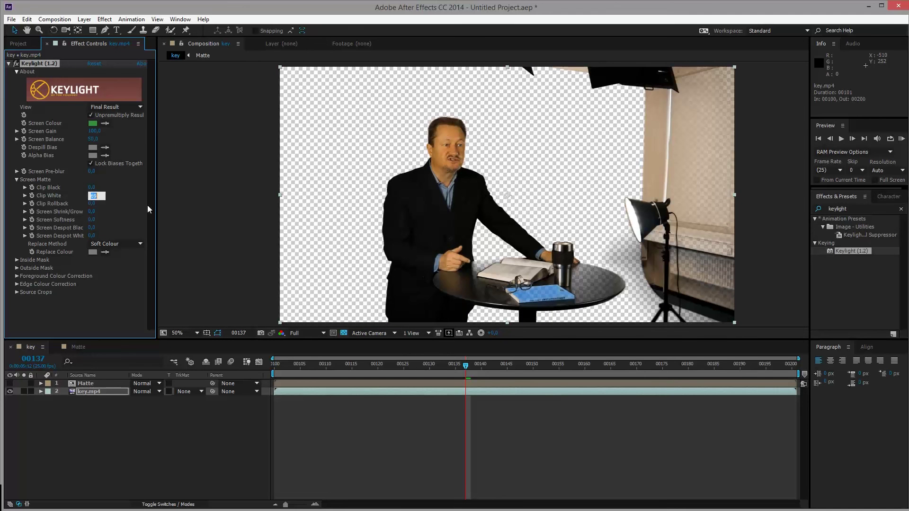
pyautogui.write('1')
pyautogui.press('Return')
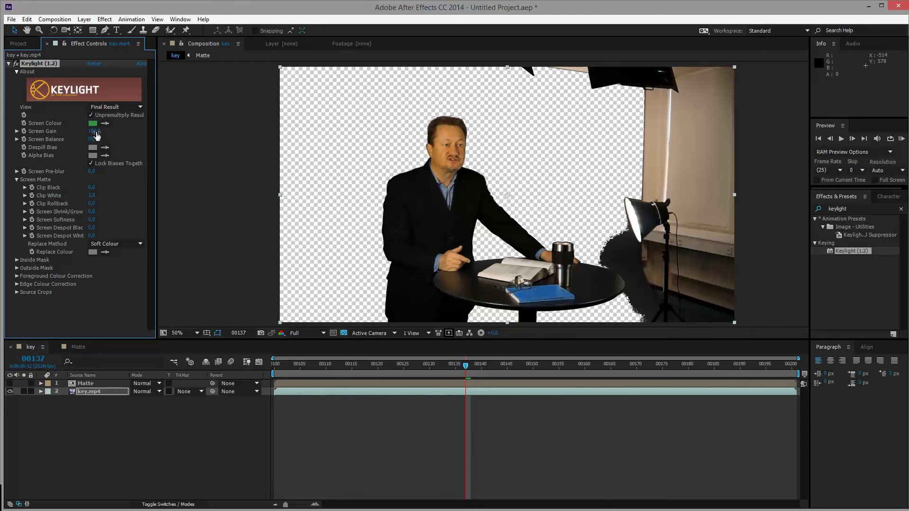
pyautogui.moveTo(94, 135); pyautogui.dragTo(83, 132)
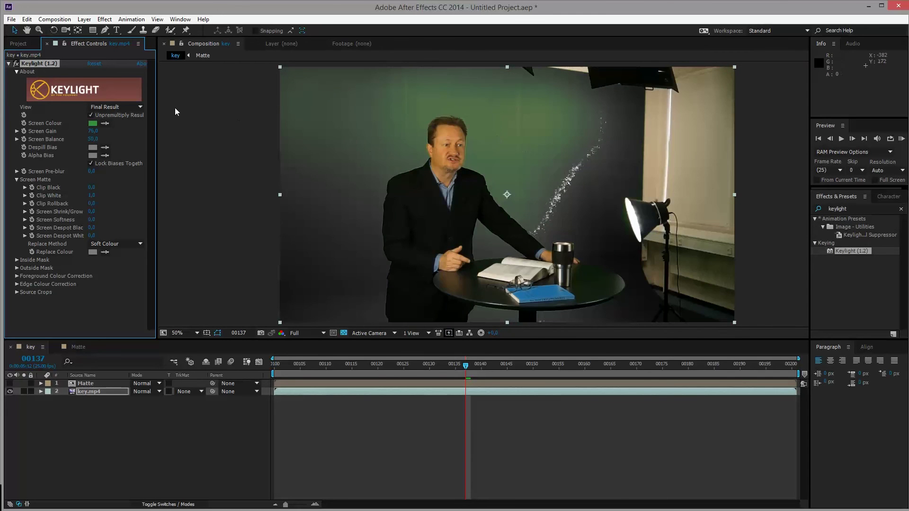
pyautogui.moveTo(95, 131); pyautogui.dragTo(96, 131)
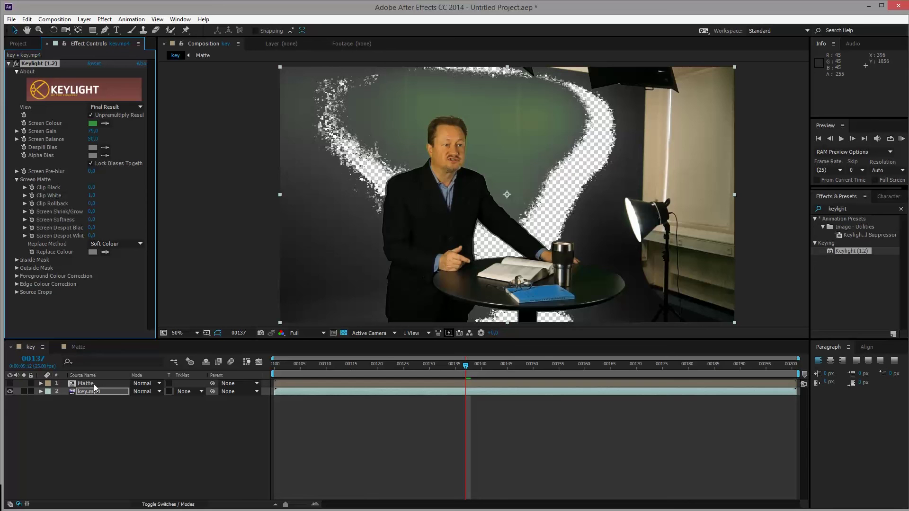
# Step: Reveal the TrkMat column and set key.mp4's Track Matte to Luma Matte "Matte"
pyautogui.click(151, 504)
pyautogui.click(151, 505)
pyautogui.click(151, 504)
pyautogui.click(151, 504)
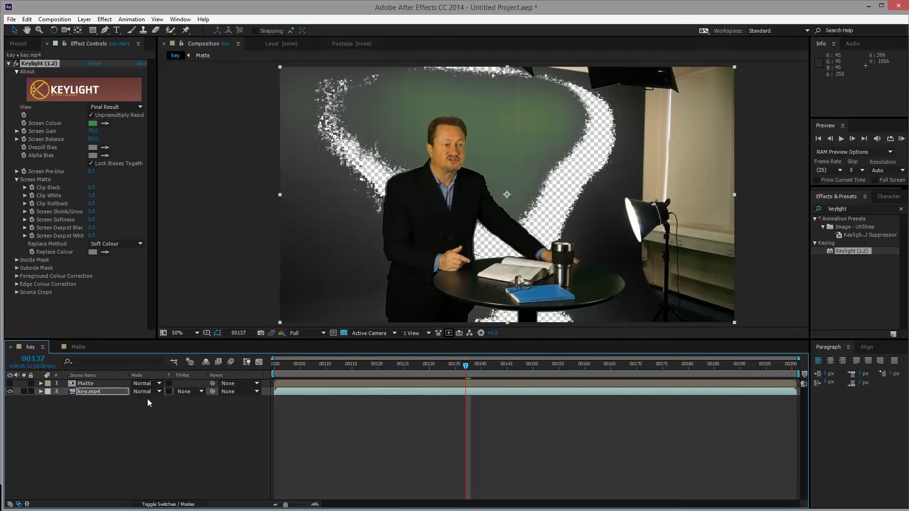
pyautogui.click(176, 504)
pyautogui.click(176, 504)
pyautogui.click(192, 391)
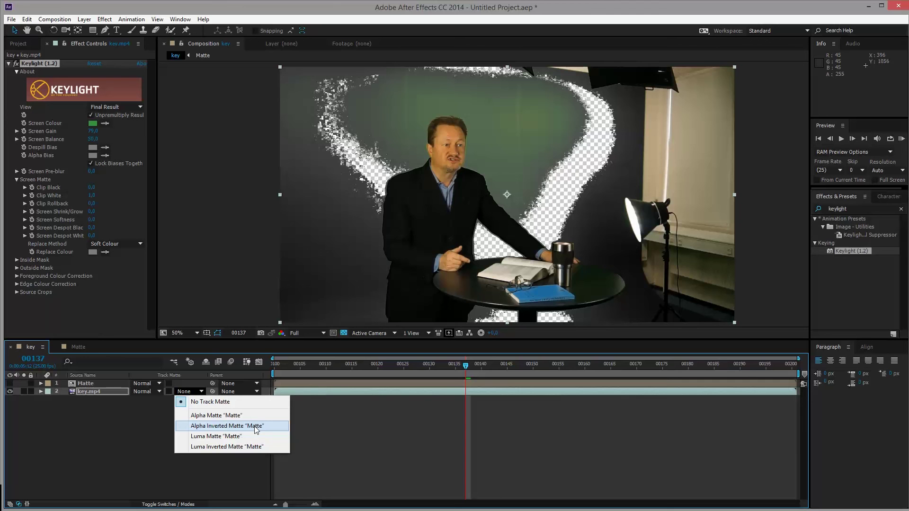
pyautogui.click(233, 437)
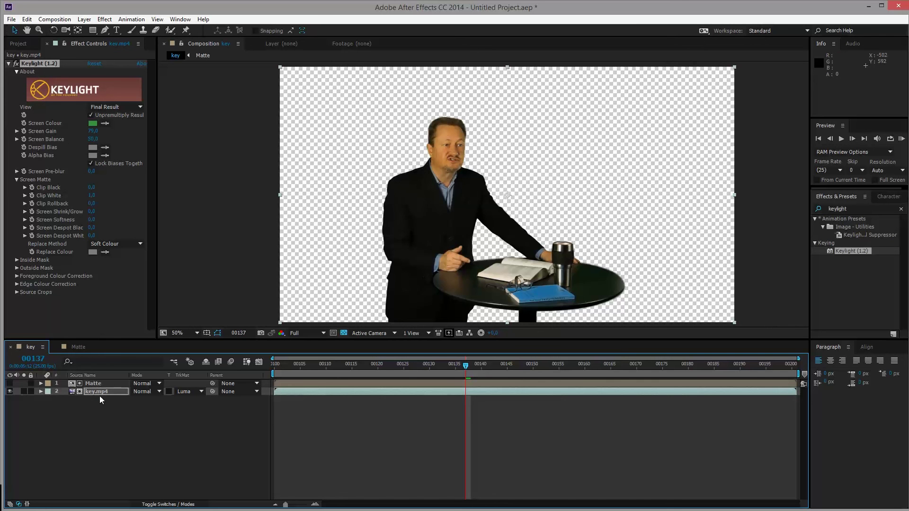
pyautogui.press('KP_0')
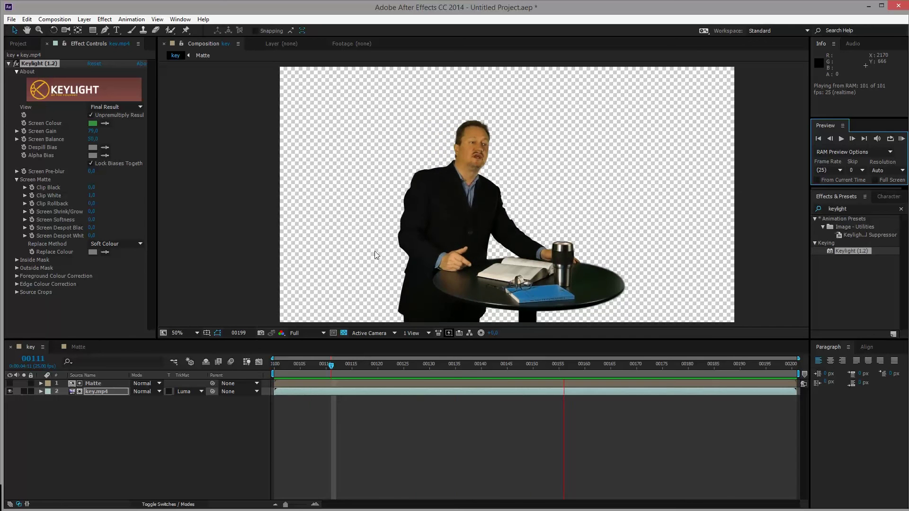
# Step: Stop the preview, disable Keylight to expose the green spill, and drag Advanced Spill Suppressor onto key.mp4
pyautogui.press('space')
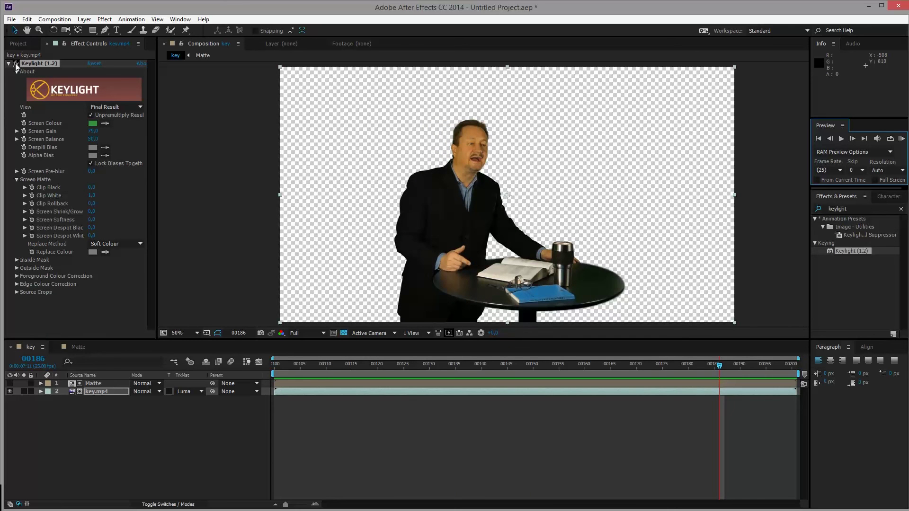
pyautogui.click(16, 63)
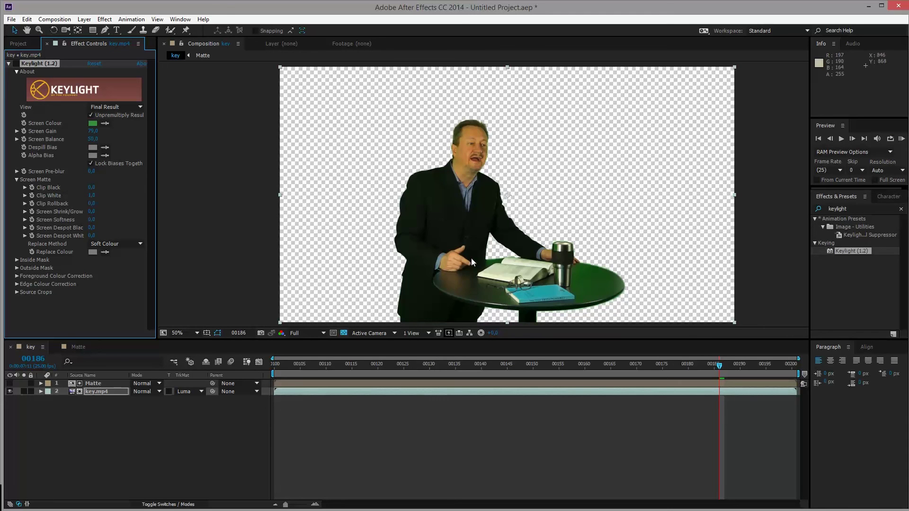
pyautogui.hotkey('ctrl', '5')
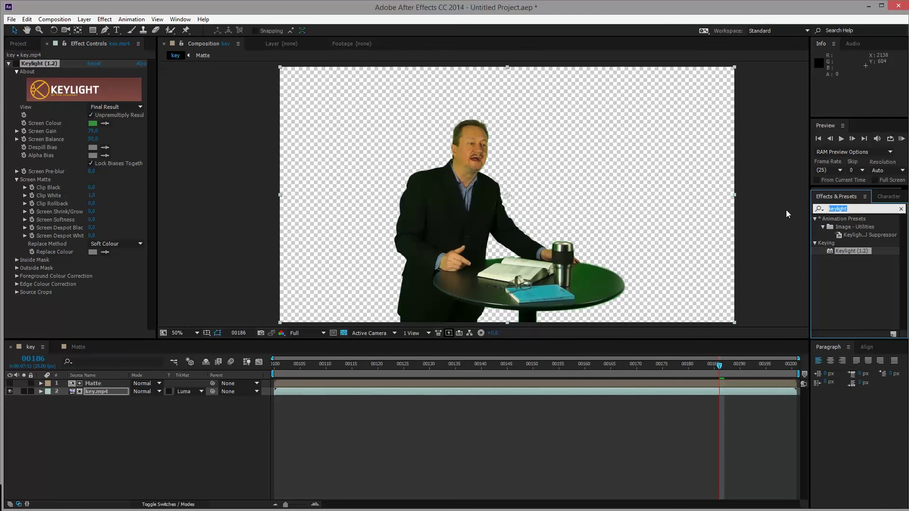
pyautogui.press('BackSpace')
pyautogui.click(819, 209)
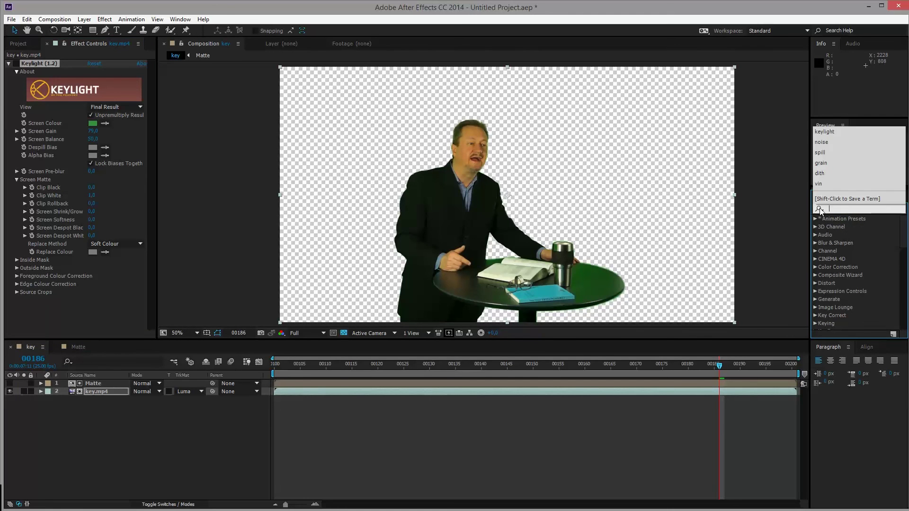
pyautogui.write('spill')
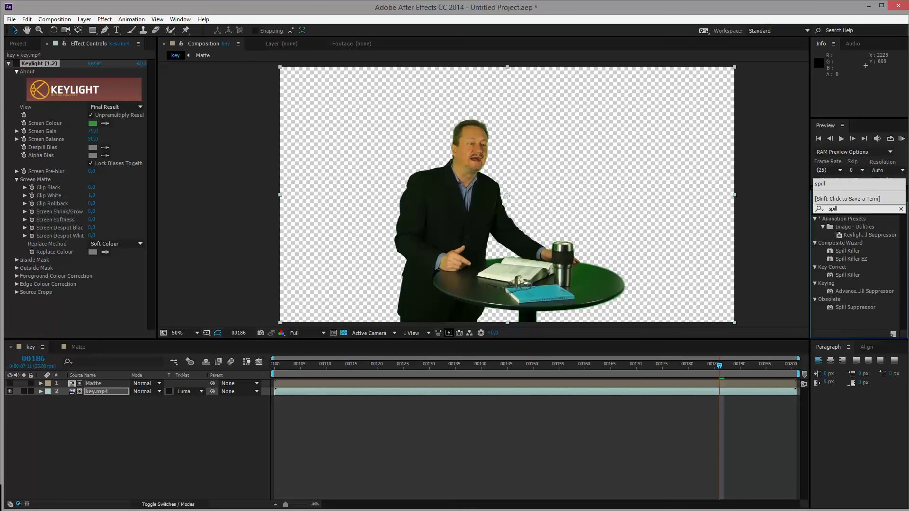
pyautogui.click(850, 294)
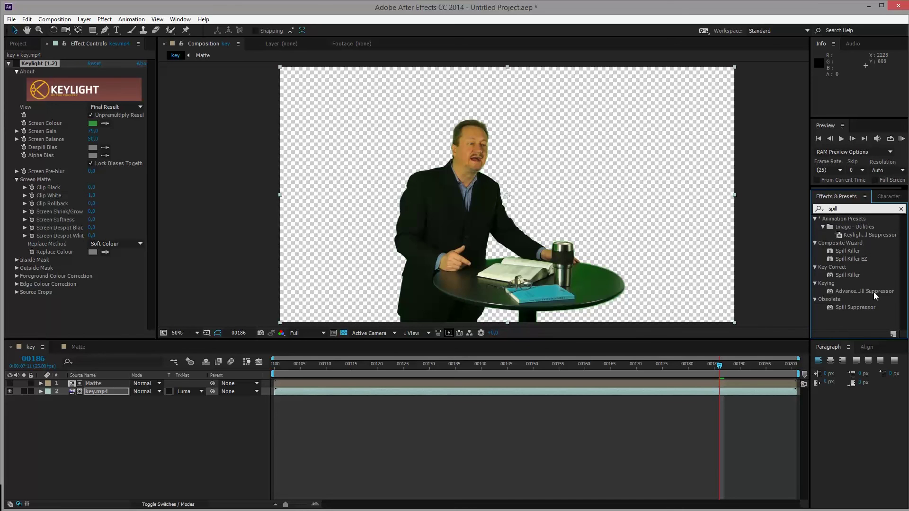
pyautogui.moveTo(873, 292); pyautogui.dragTo(103, 391)
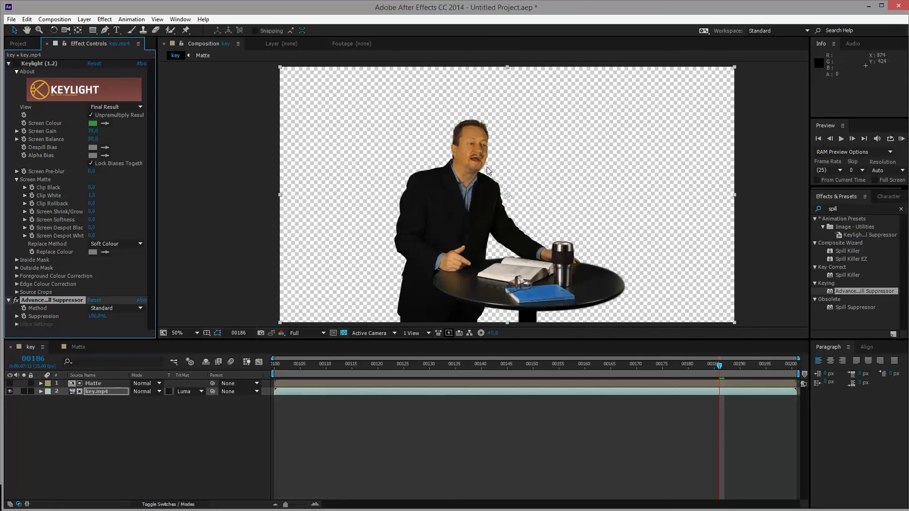
pyautogui.click(902, 139)
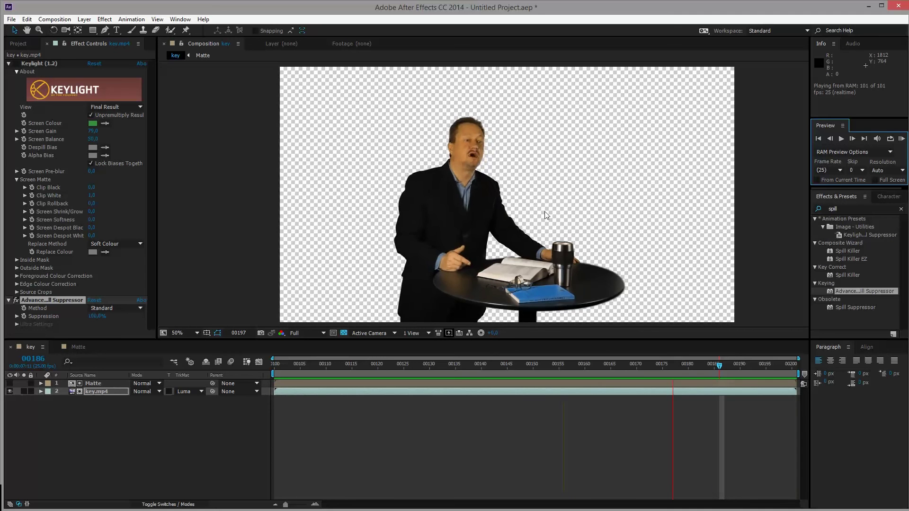
pyautogui.click(482, 84)
pyautogui.scroll(4, 479, 106)
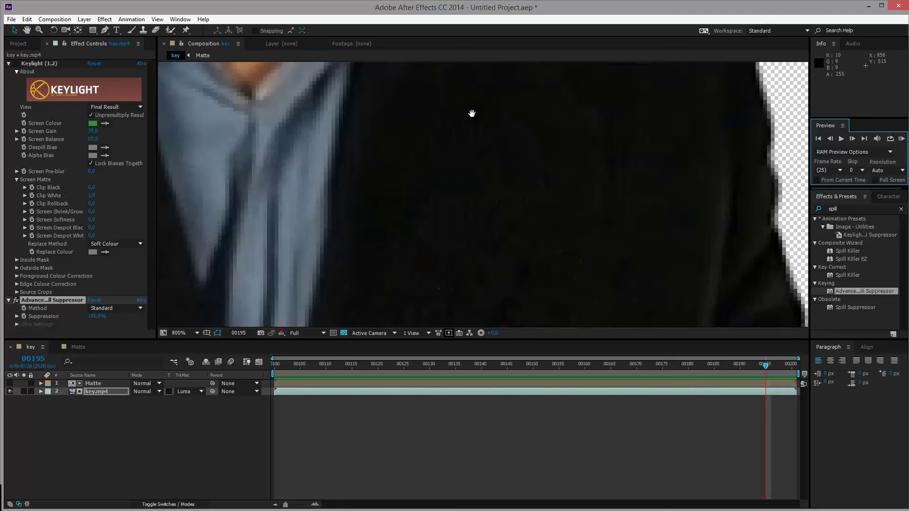
pyautogui.scroll(3, 489, 167)
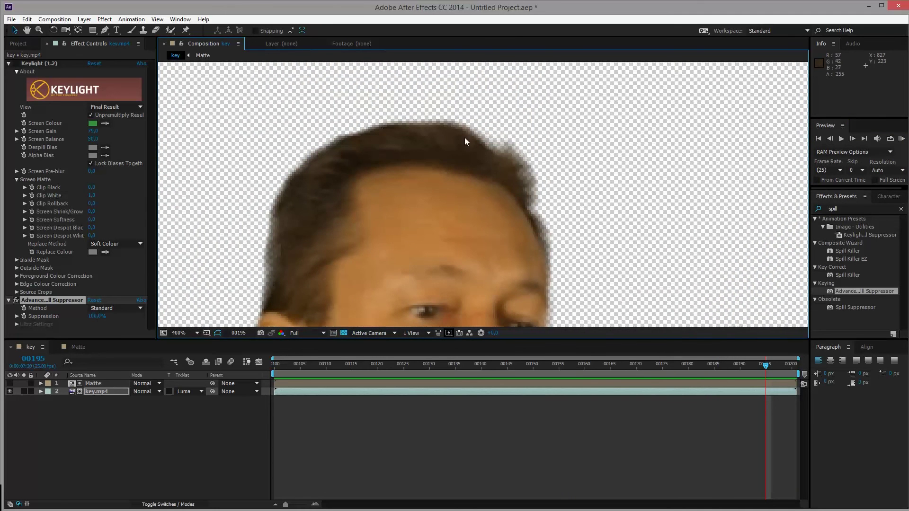
pyautogui.scroll(-7, 488, 151)
pyautogui.scroll(1, 484, 203)
pyautogui.press('space')
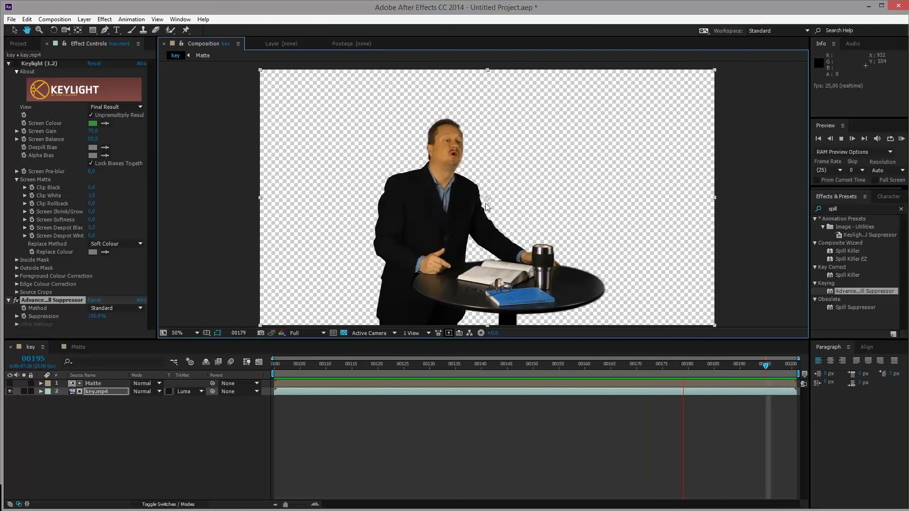
pyautogui.press('space')
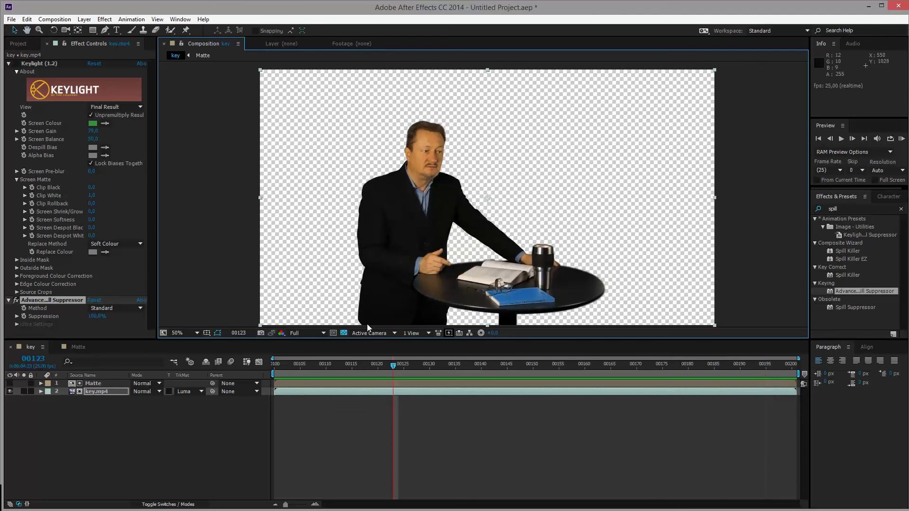